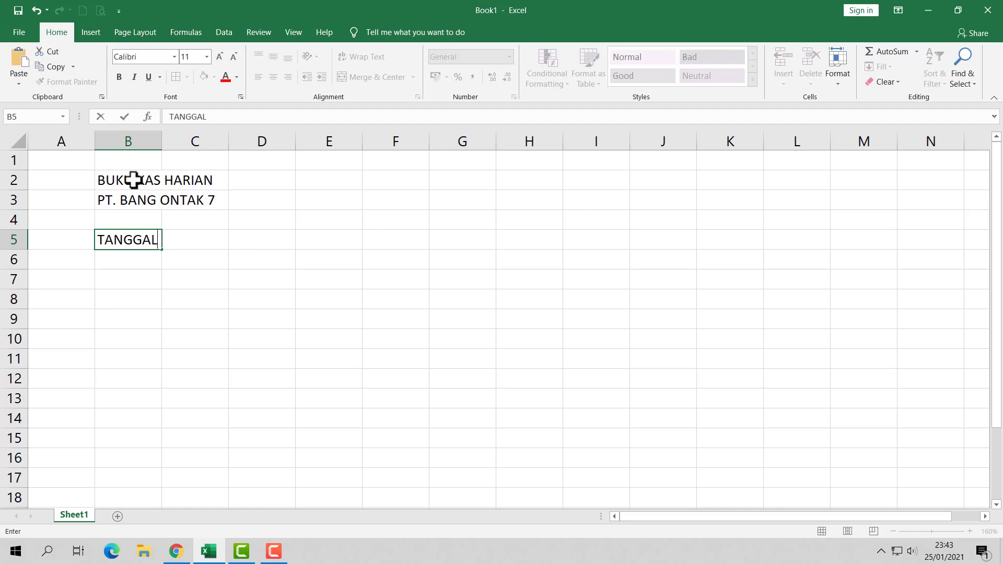
Enter the remaining table headings URAIAN, MASUK, KELUAR and SALDO in cells C5 to F5
{"action": "key", "text": "Tab"}
{"action": "type", "text": "U"}
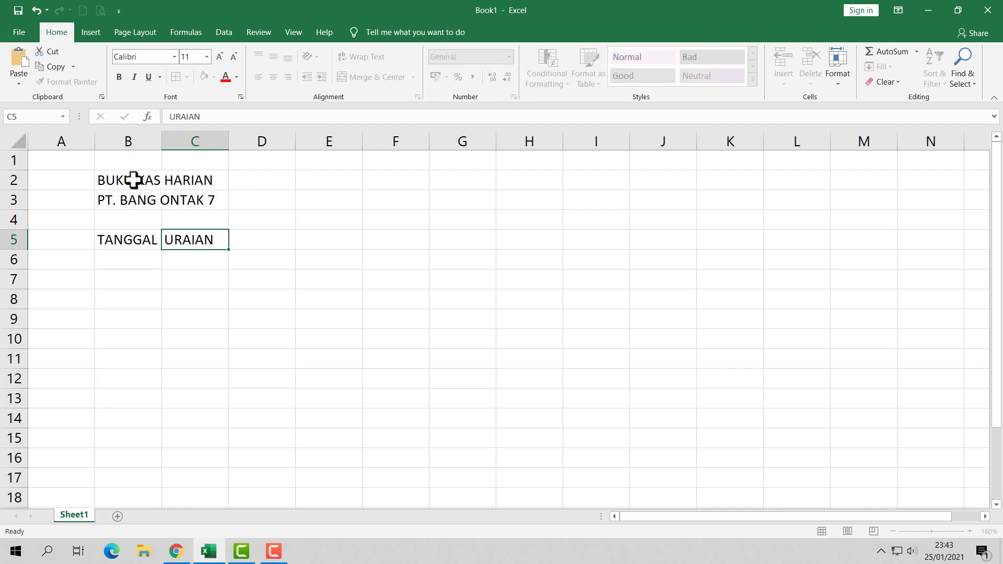
{"action": "key", "text": "Tab"}
{"action": "type", "text": "MASU"}
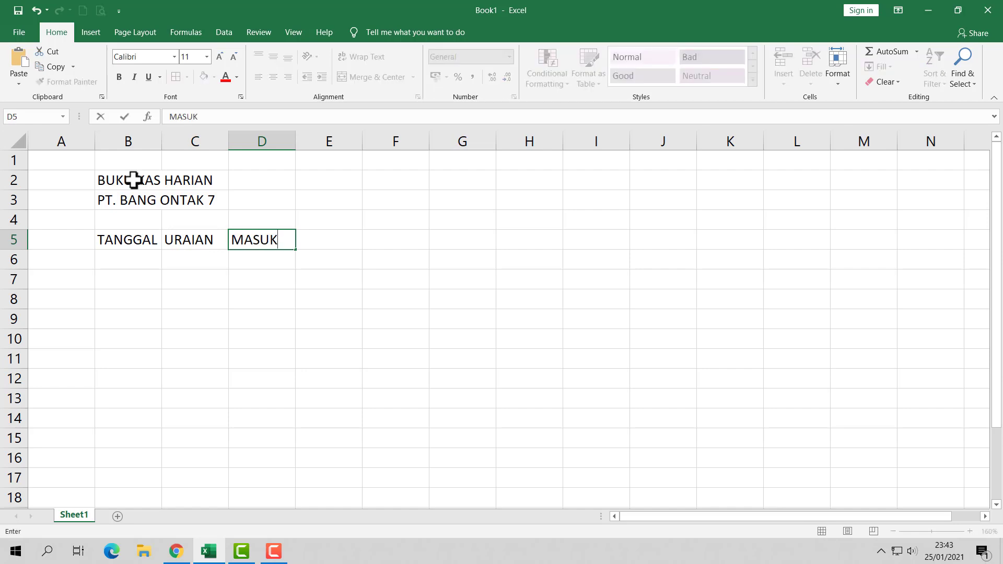
{"action": "key", "text": "Tab"}
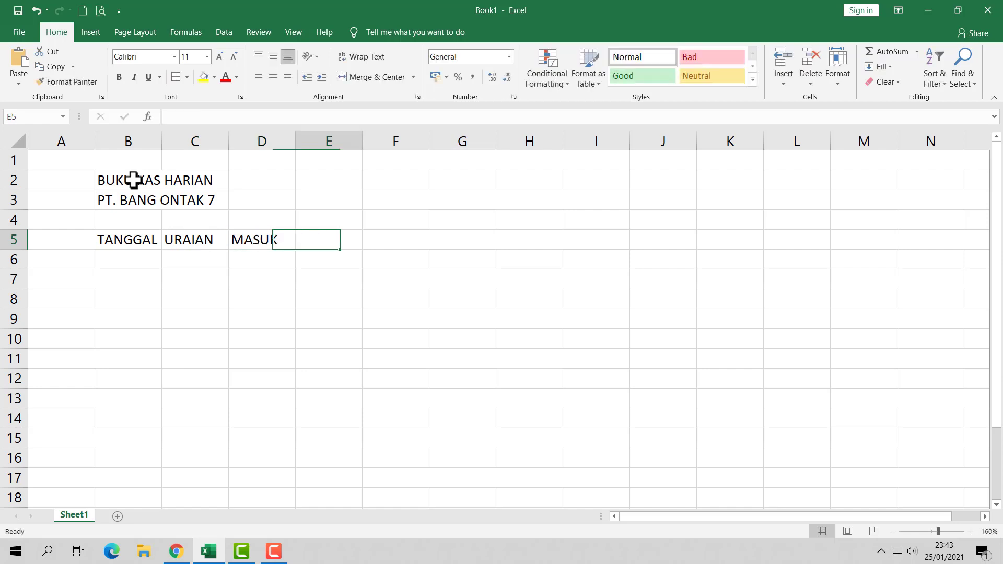
{"action": "type", "text": "KELUAR"}
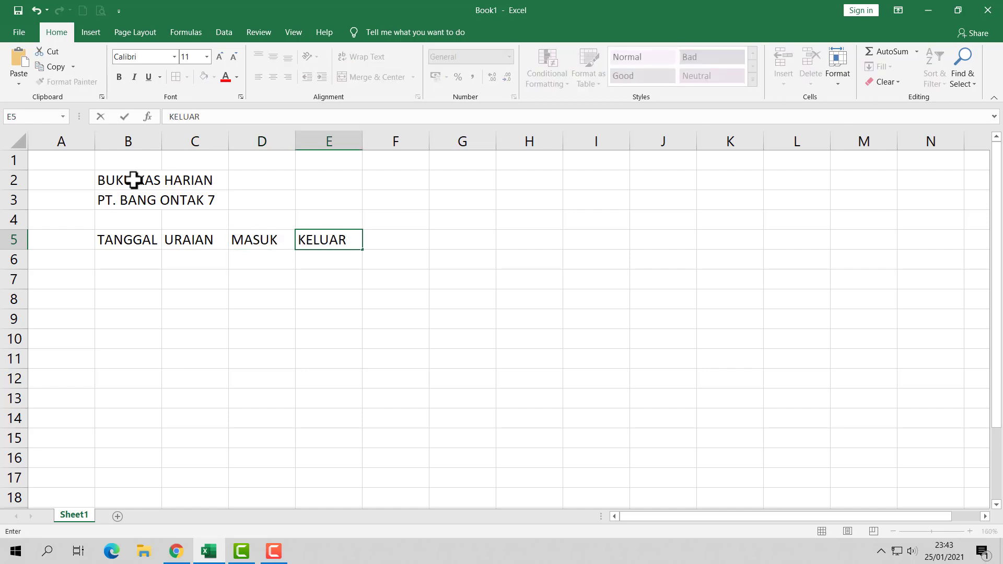
{"action": "key", "text": "Tab"}
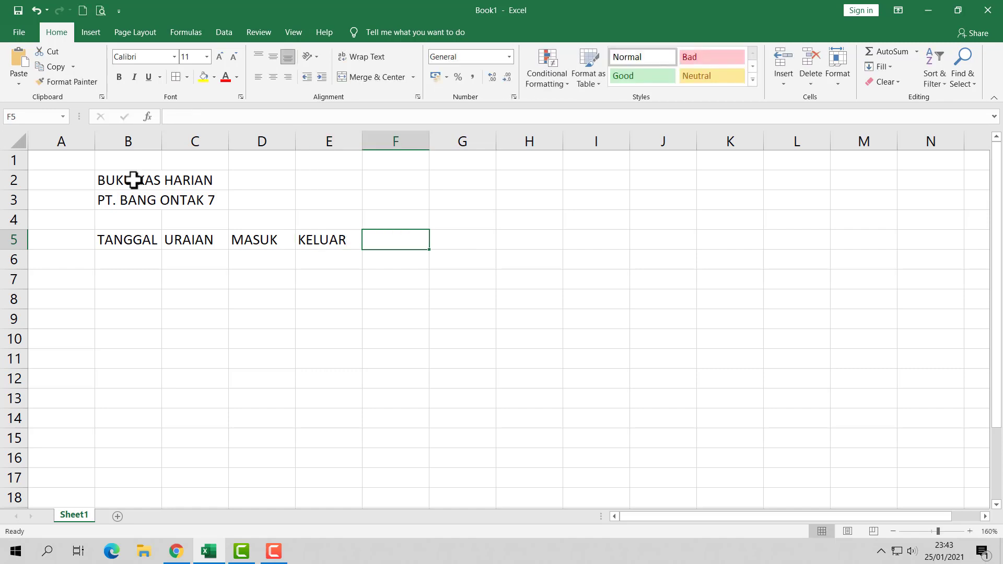
{"action": "type", "text": "SALDO"}
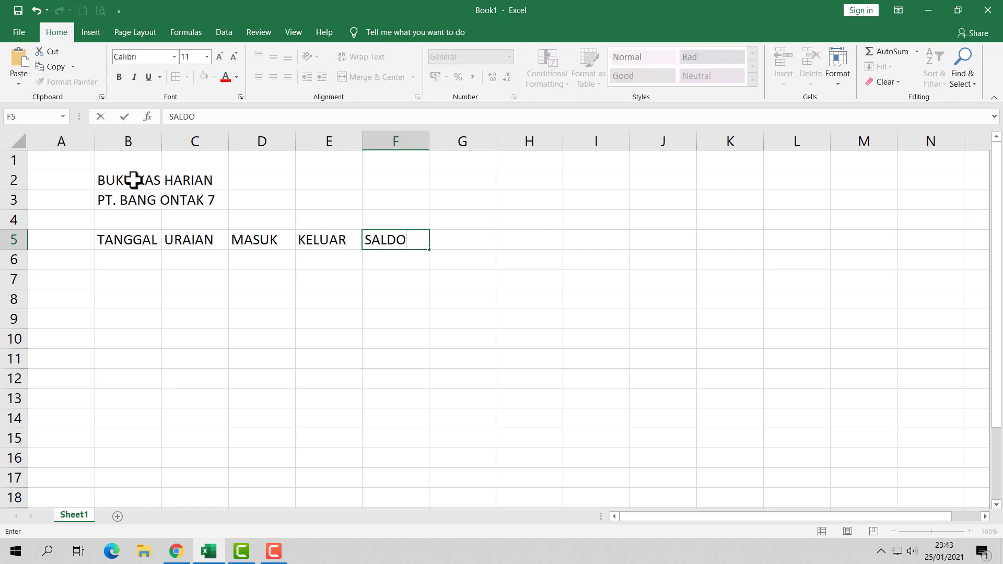
{"action": "left_click", "coordinate": [413, 330]}
Apply outline and inside borders to the table range B5:F18
{"action": "left_click_drag", "start_coordinate": [112, 239], "coordinate": [407, 491]}
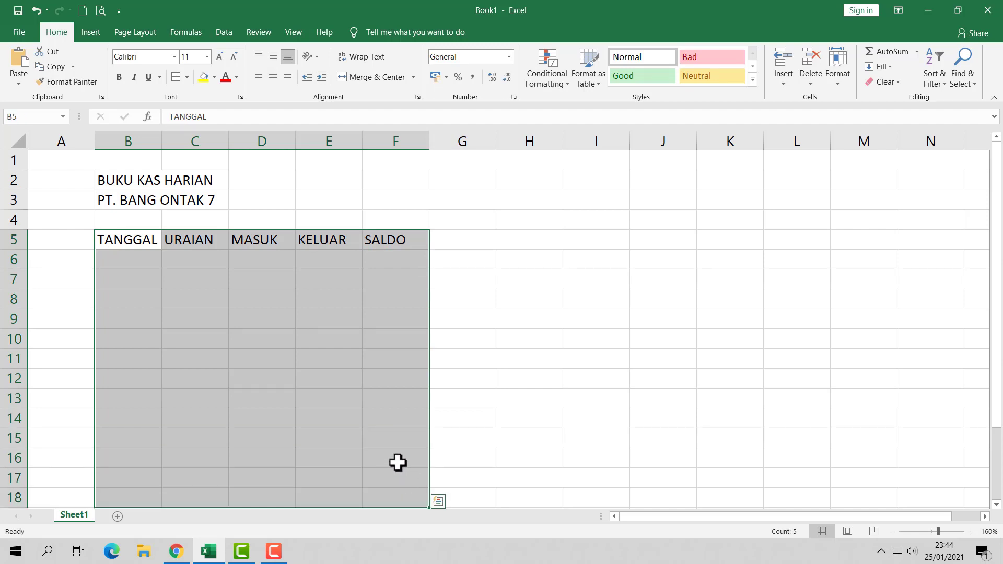
{"action": "right_click", "coordinate": [256, 300]}
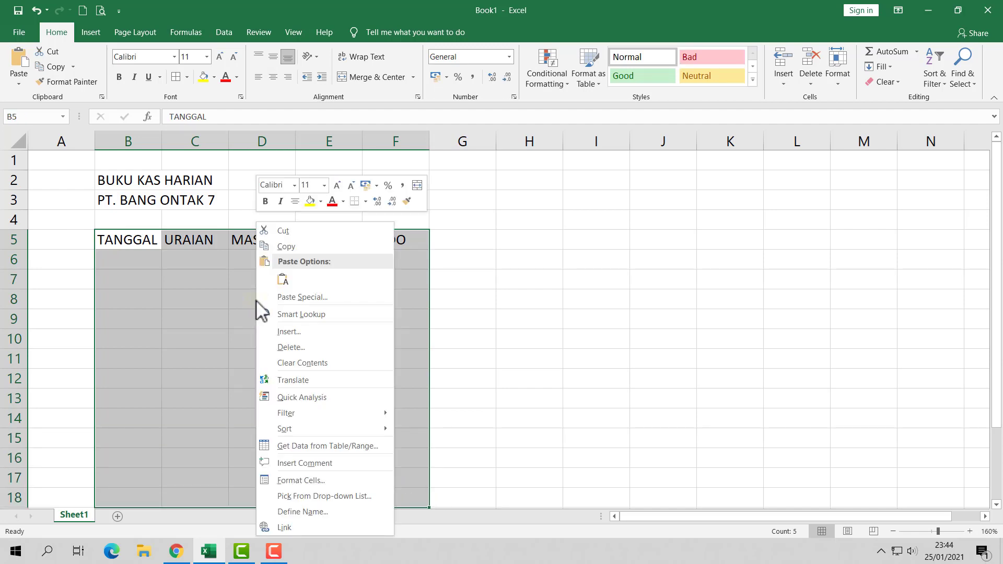
{"action": "left_click", "coordinate": [315, 481]}
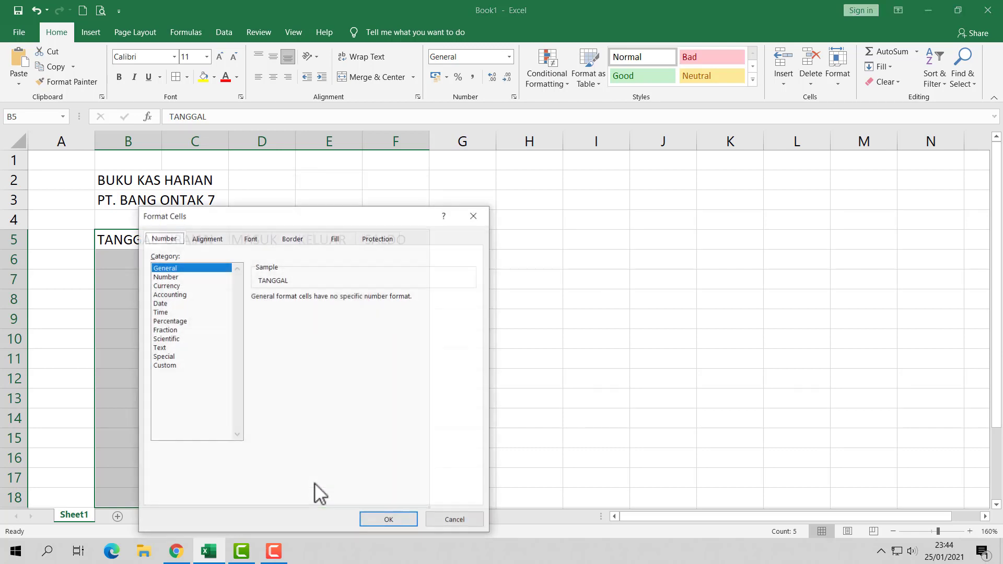
{"action": "left_click_drag", "start_coordinate": [283, 218], "coordinate": [577, 177]}
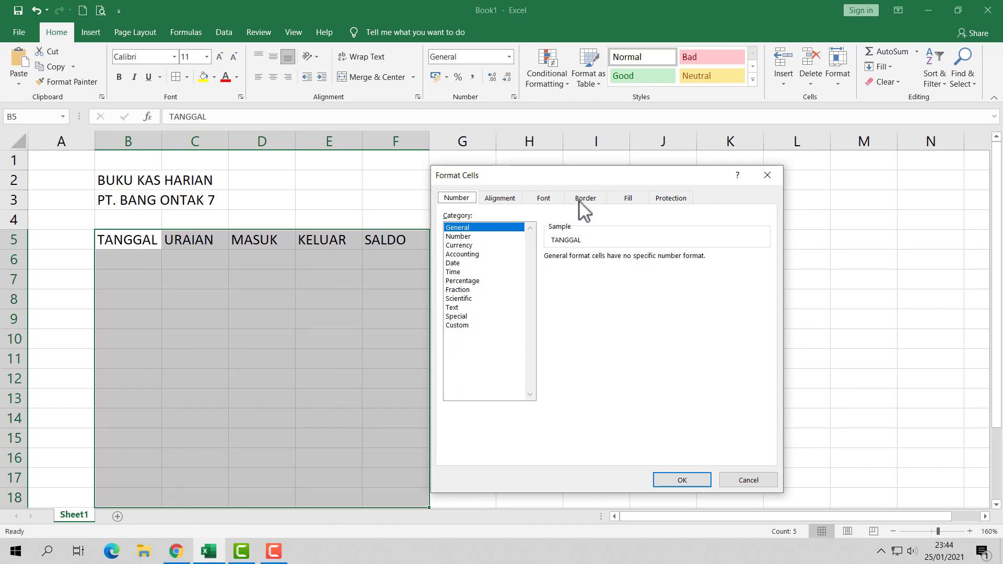
{"action": "left_click", "coordinate": [586, 201]}
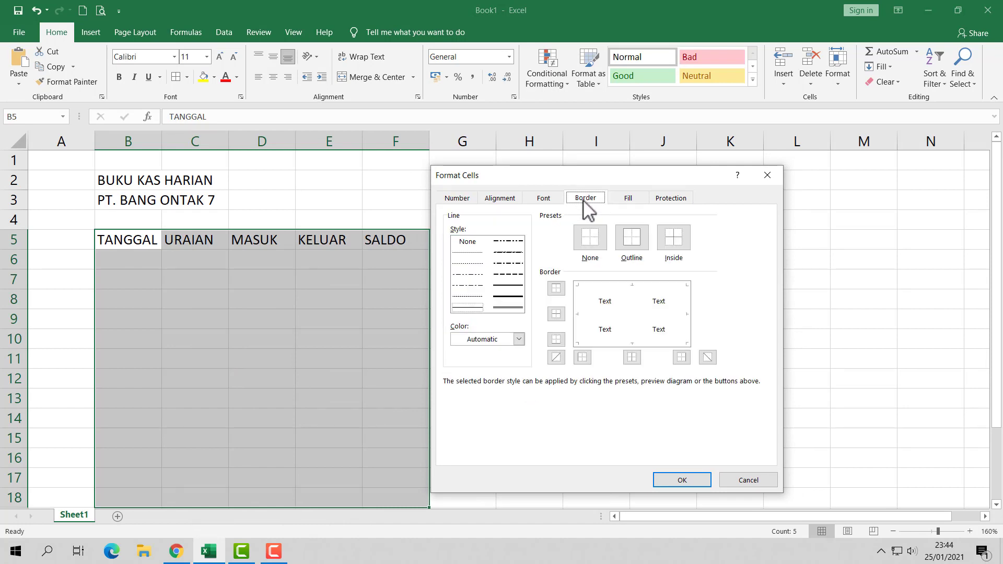
{"action": "left_click", "coordinate": [633, 244]}
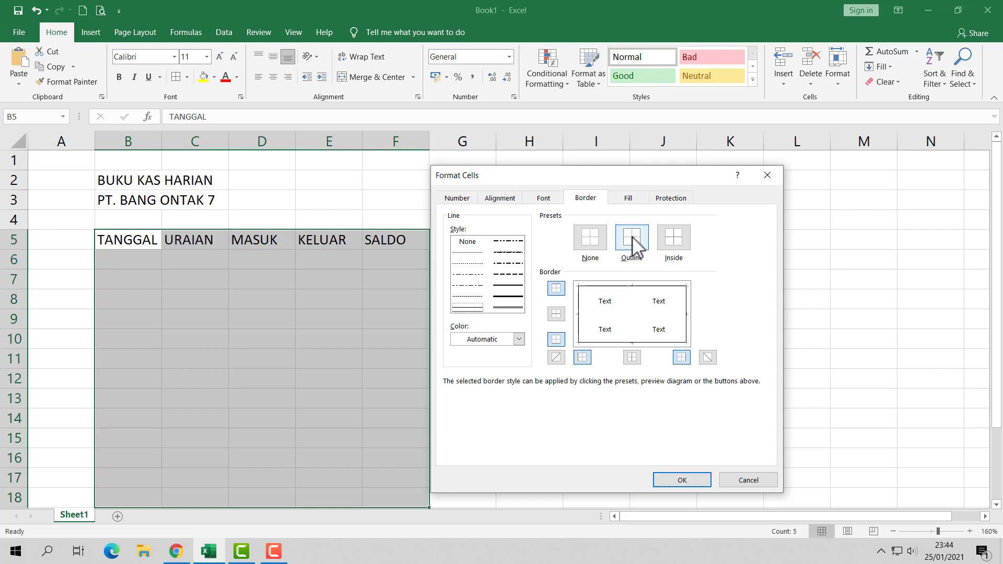
{"action": "left_click", "coordinate": [675, 243]}
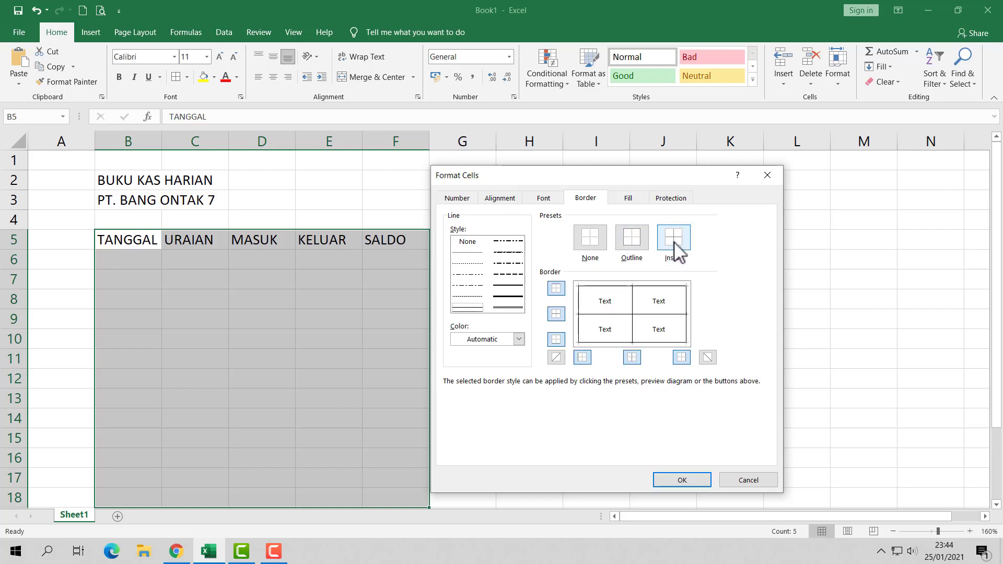
{"action": "left_click", "coordinate": [668, 484]}
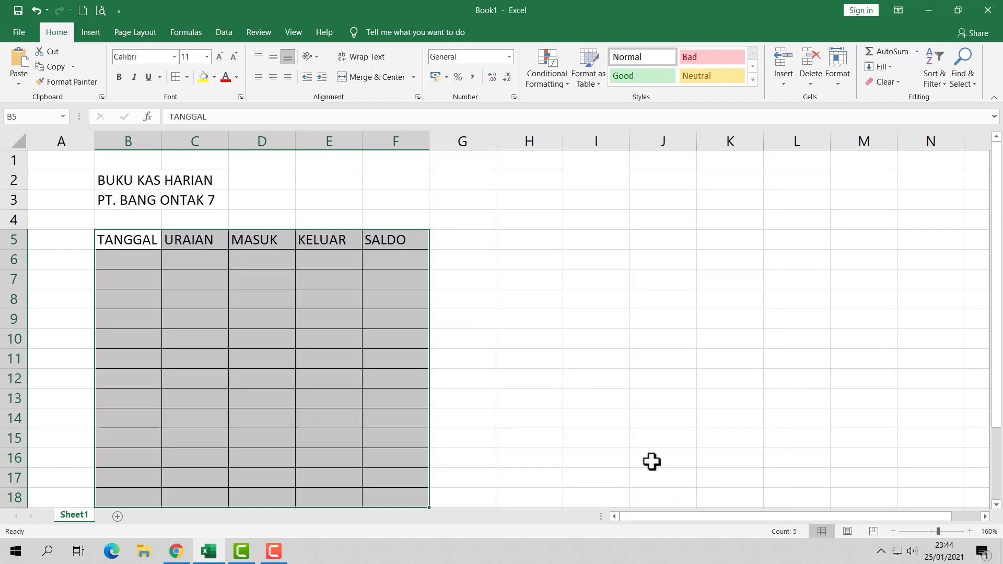
{"action": "left_click", "coordinate": [591, 381]}
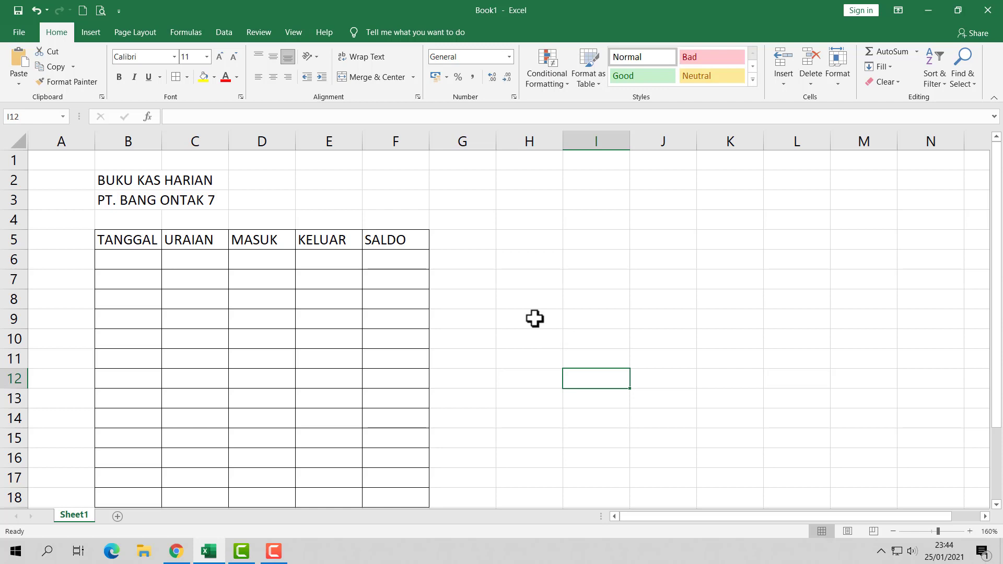
Widen columns B through F, making the URAIAN column by far the widest
{"action": "left_click_drag", "start_coordinate": [162, 139], "coordinate": [176, 141]}
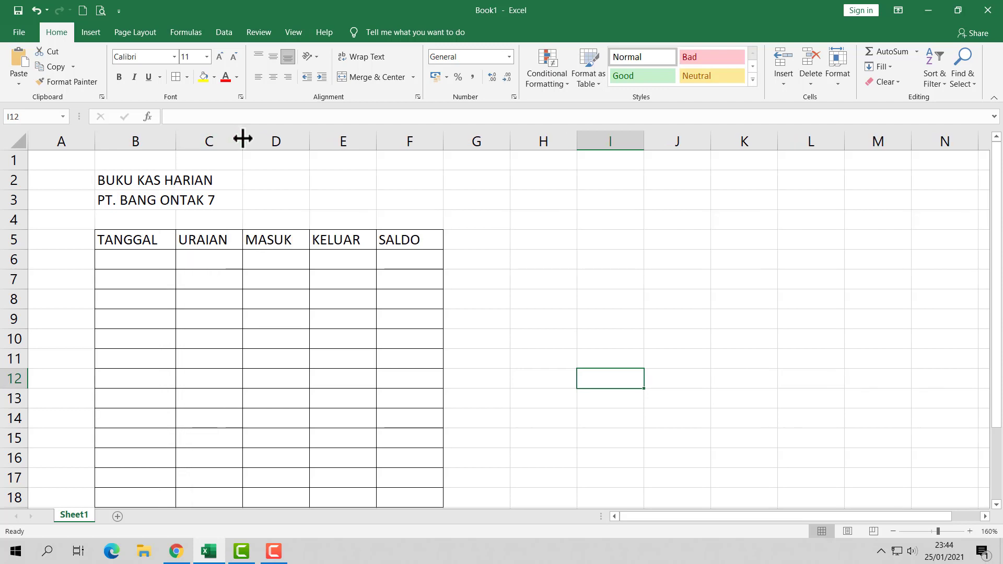
{"action": "left_click_drag", "start_coordinate": [241, 137], "coordinate": [394, 189]}
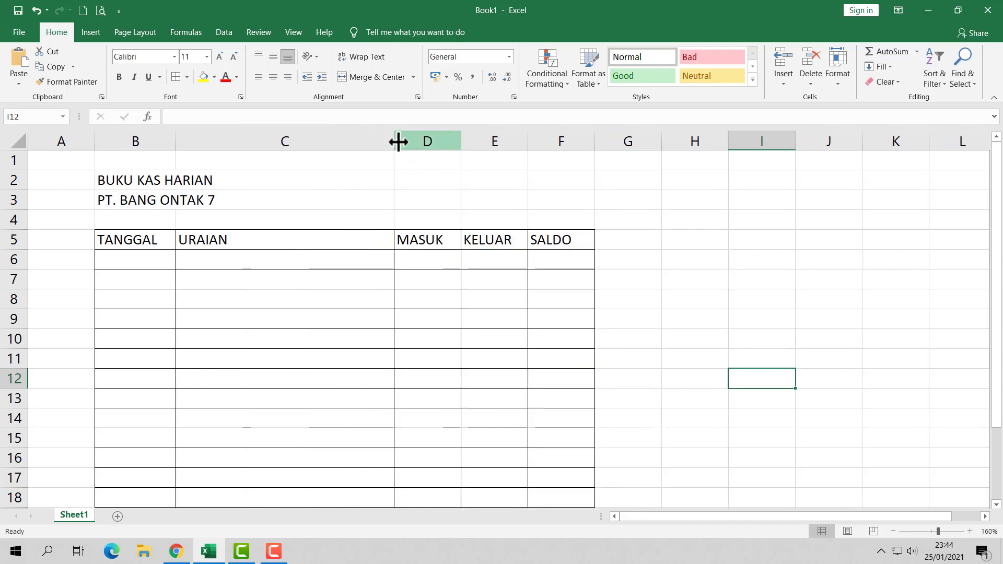
{"action": "left_click_drag", "start_coordinate": [394, 141], "coordinate": [447, 146]}
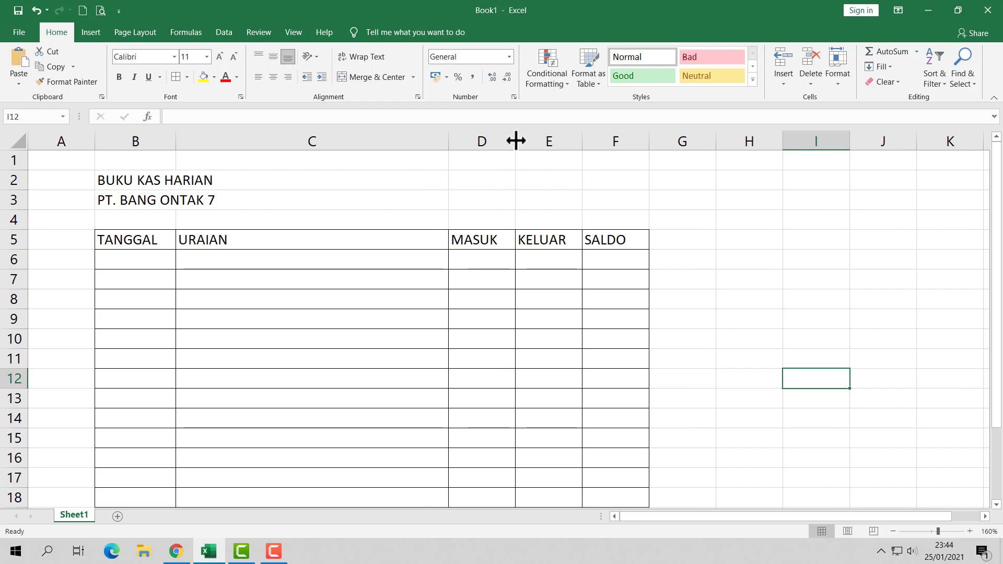
{"action": "left_click_drag", "start_coordinate": [515, 141], "coordinate": [541, 151]}
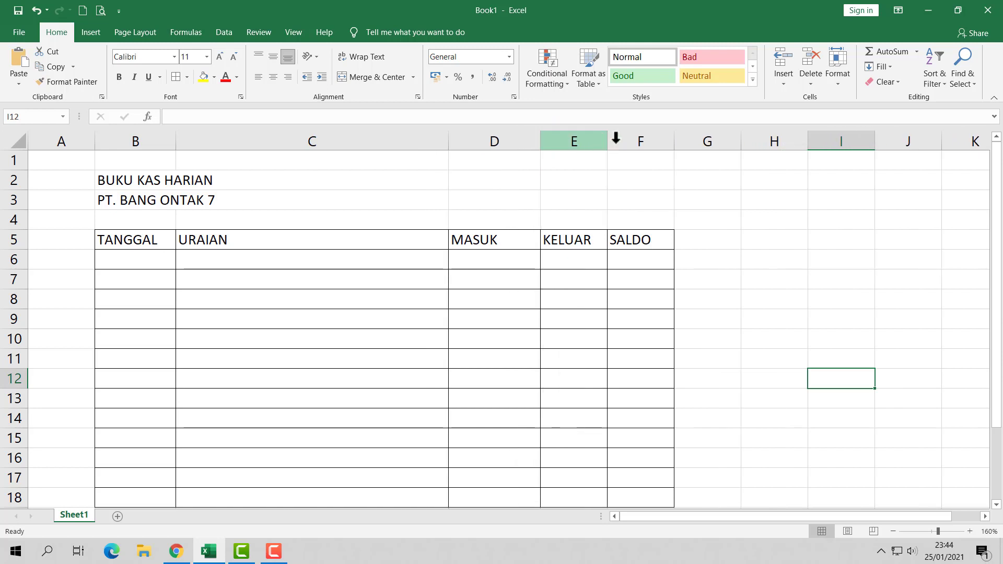
{"action": "left_click_drag", "start_coordinate": [607, 141], "coordinate": [635, 149]}
{"action": "left_click_drag", "start_coordinate": [702, 140], "coordinate": [726, 151]}
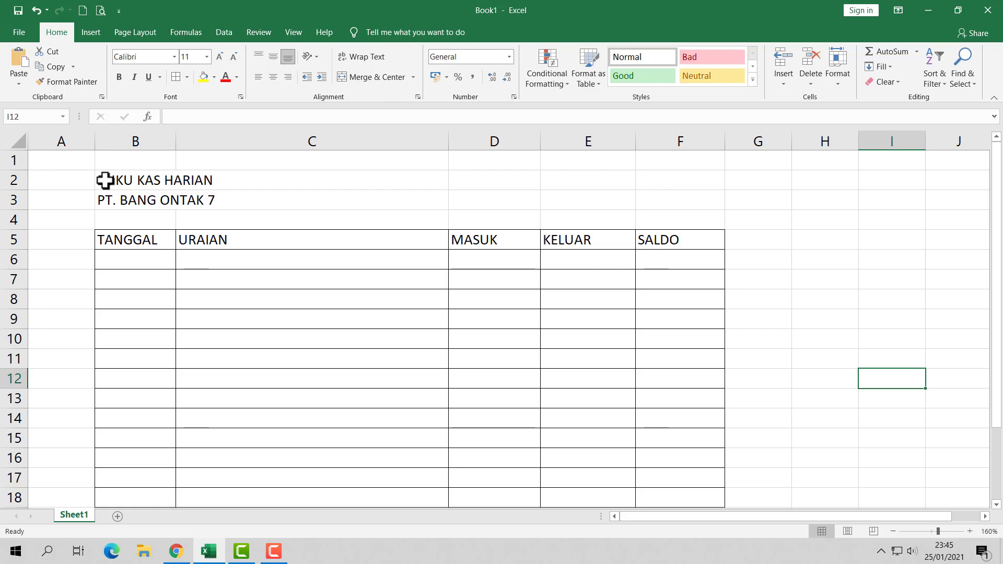
Merge and center the titles BUKU KAS HARIAN and PT. BANG ONTAK 7, each across columns B to F in its own row
{"action": "left_click_drag", "start_coordinate": [105, 180], "coordinate": [669, 187]}
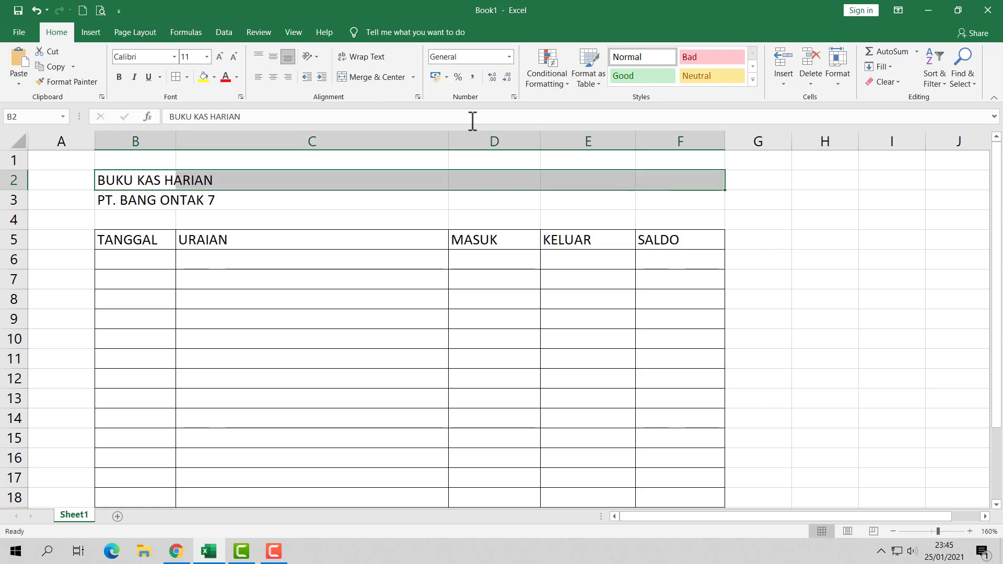
{"action": "left_click", "coordinate": [342, 74]}
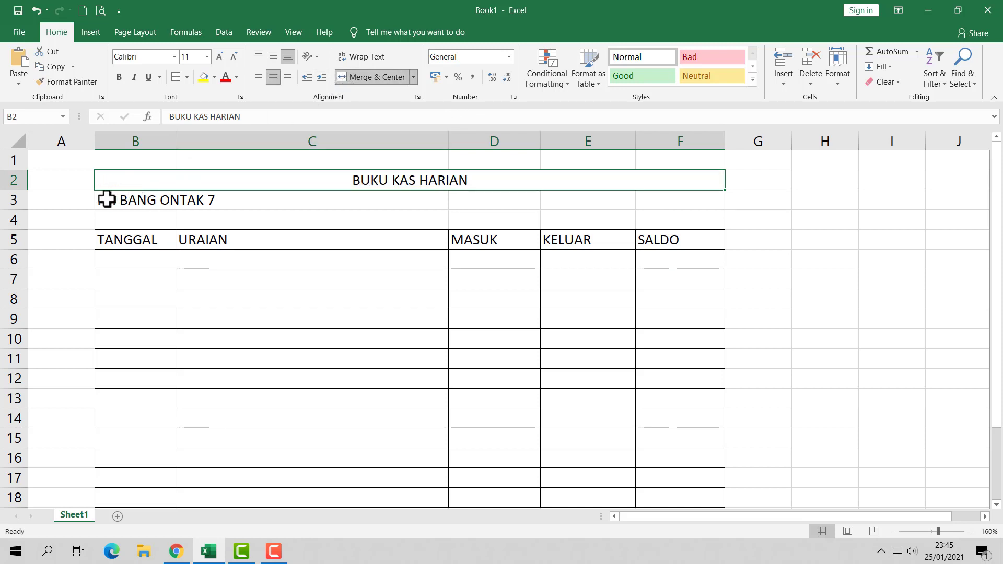
{"action": "left_click_drag", "start_coordinate": [107, 199], "coordinate": [693, 205]}
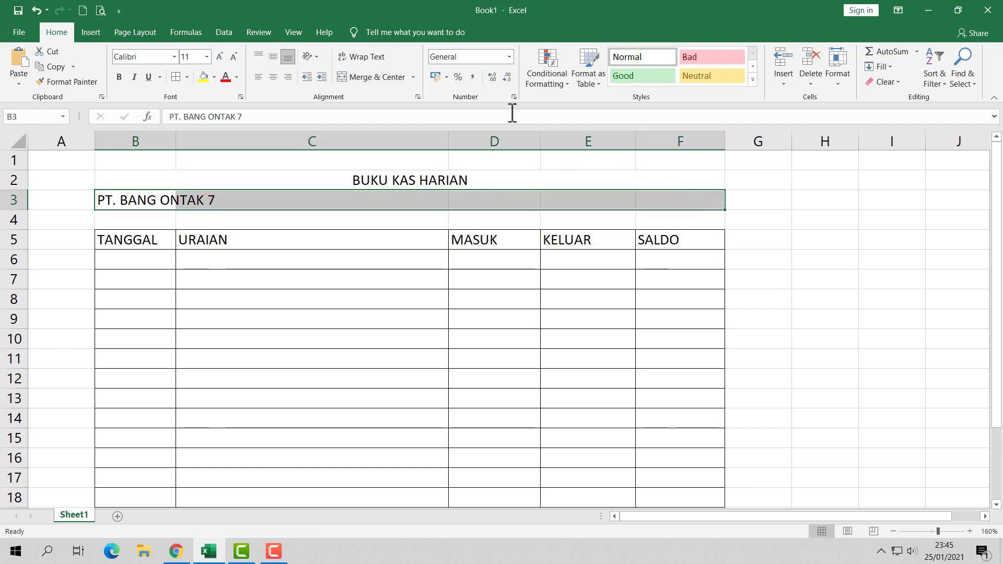
{"action": "left_click", "coordinate": [343, 76]}
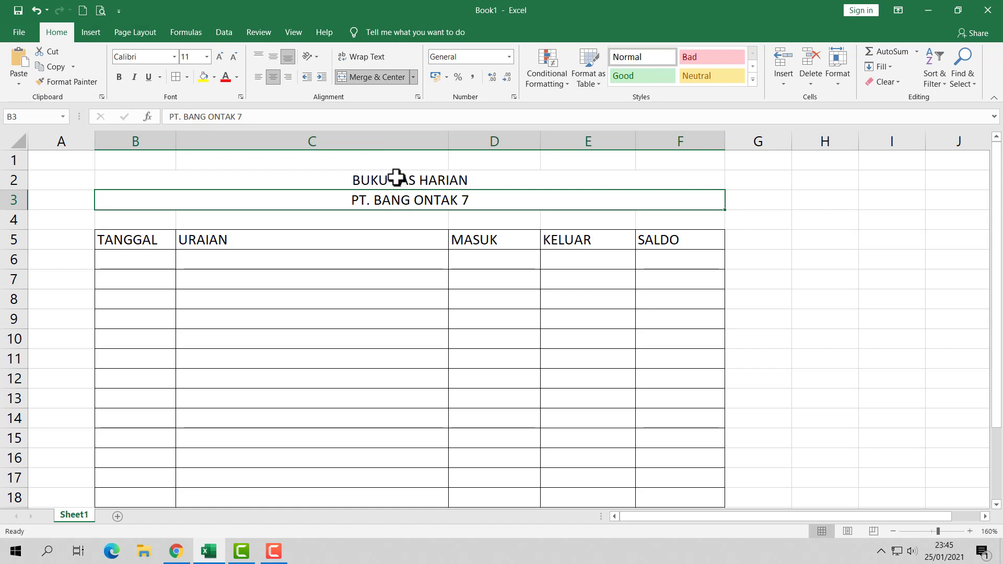
Format both merged title rows with font size 16 and bold
{"action": "left_click_drag", "start_coordinate": [396, 177], "coordinate": [403, 197]}
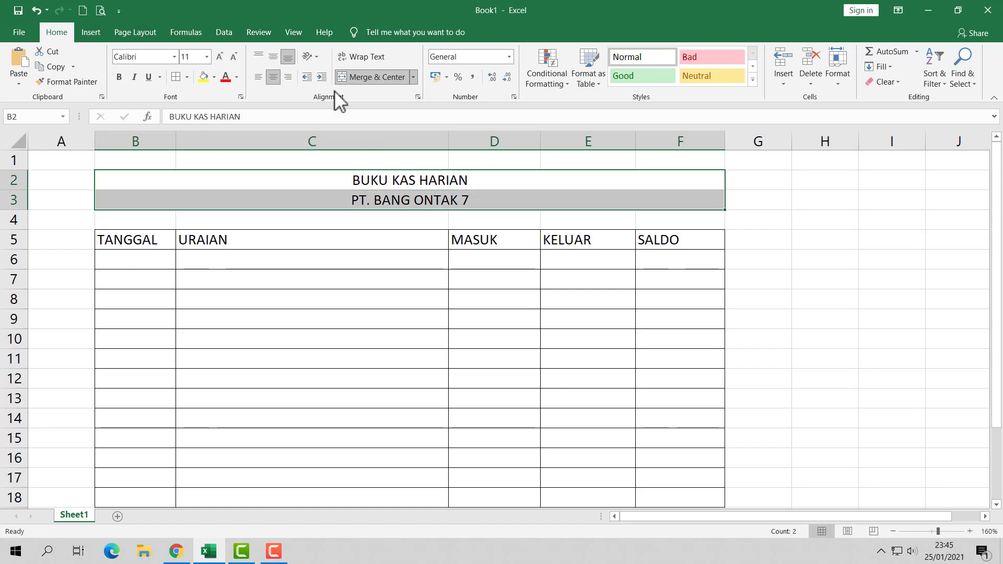
{"action": "left_click", "coordinate": [207, 56]}
{"action": "left_click", "coordinate": [192, 151]}
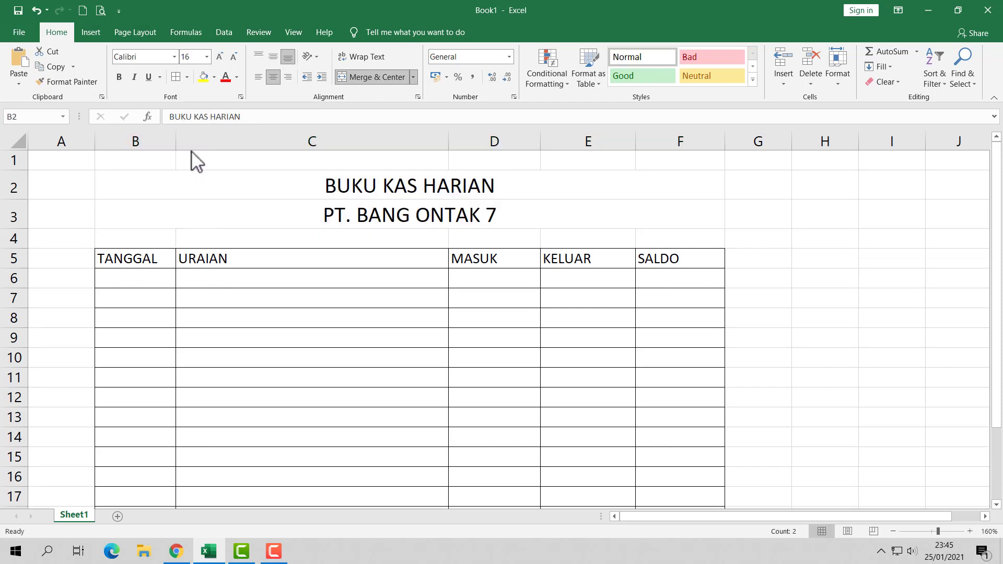
{"action": "left_click", "coordinate": [120, 77]}
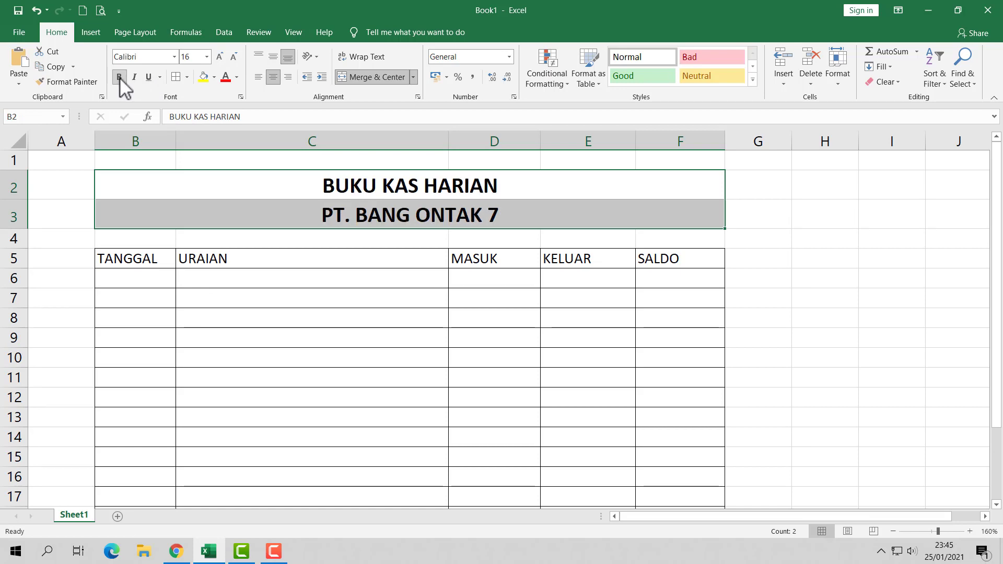
{"action": "left_click", "coordinate": [381, 324]}
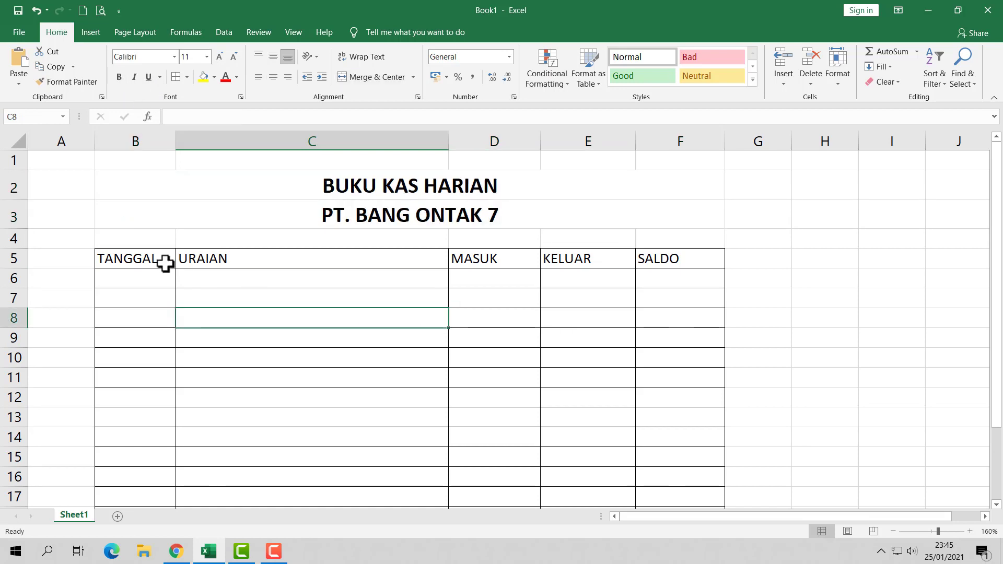
Center the column headings in B5:F5 horizontally and make them bold
{"action": "left_click", "coordinate": [146, 259]}
{"action": "left_click_drag", "start_coordinate": [149, 258], "coordinate": [671, 264]}
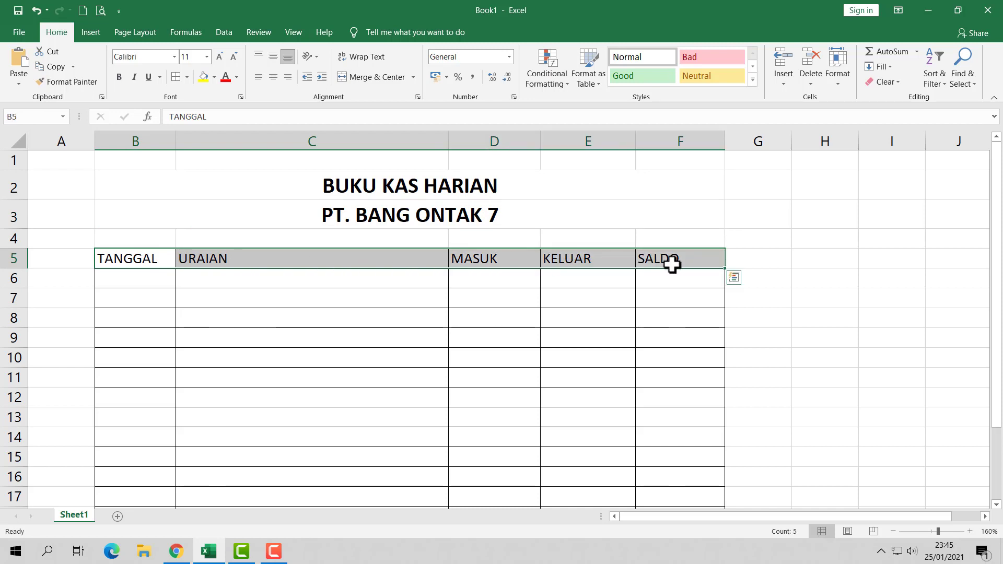
{"action": "left_click", "coordinate": [275, 77]}
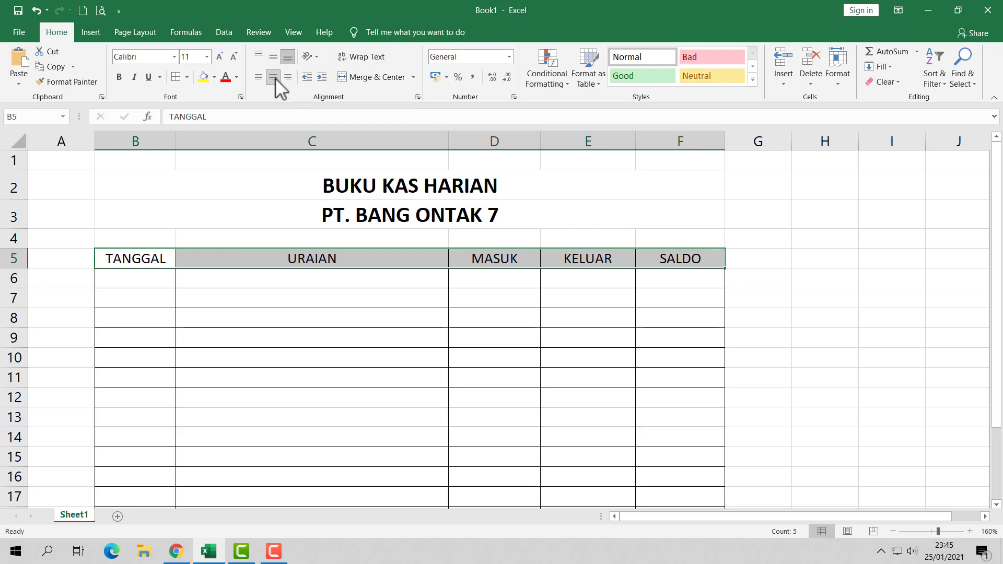
{"action": "left_click", "coordinate": [120, 78]}
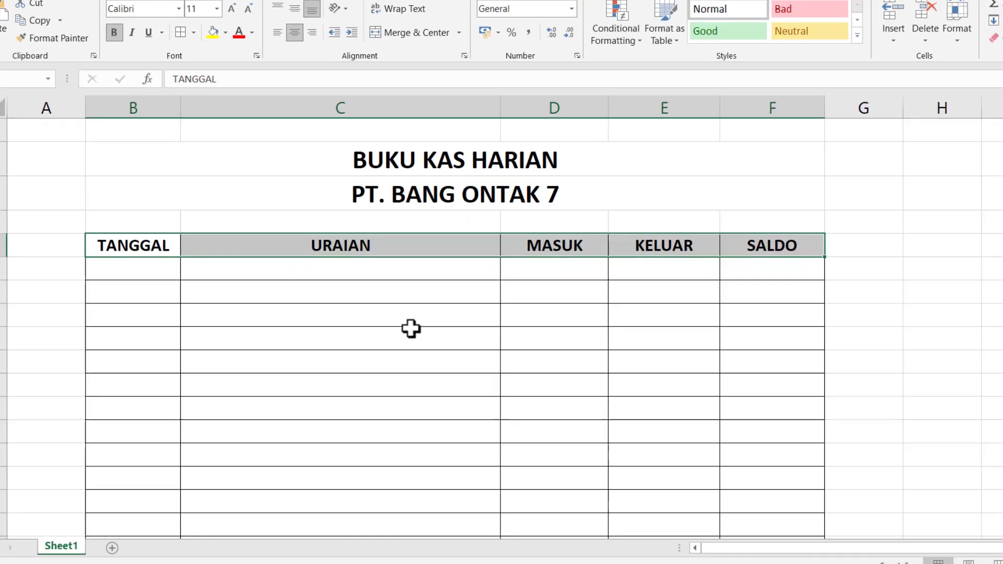
{"action": "left_click", "coordinate": [374, 328]}
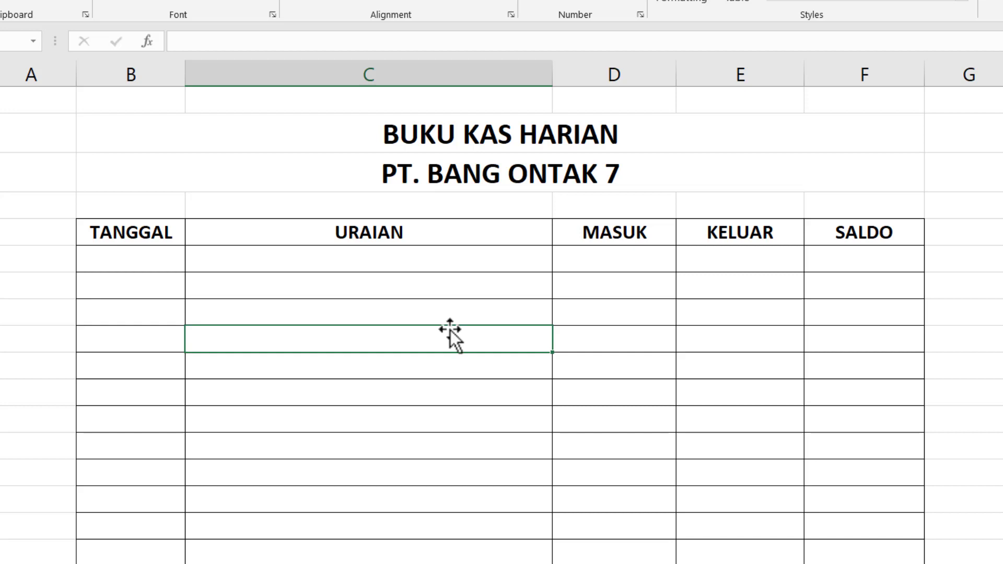
Enter SALDO BULAN LALU as the first description under URAIAN in cell C6
{"action": "left_click", "coordinate": [300, 265]}
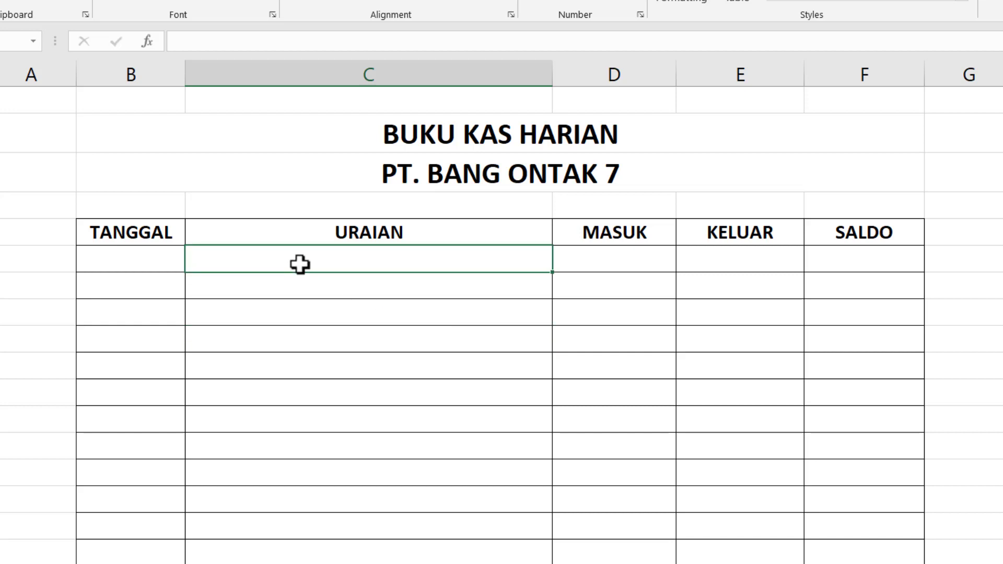
{"action": "type", "text": "SALDO BULAN"}
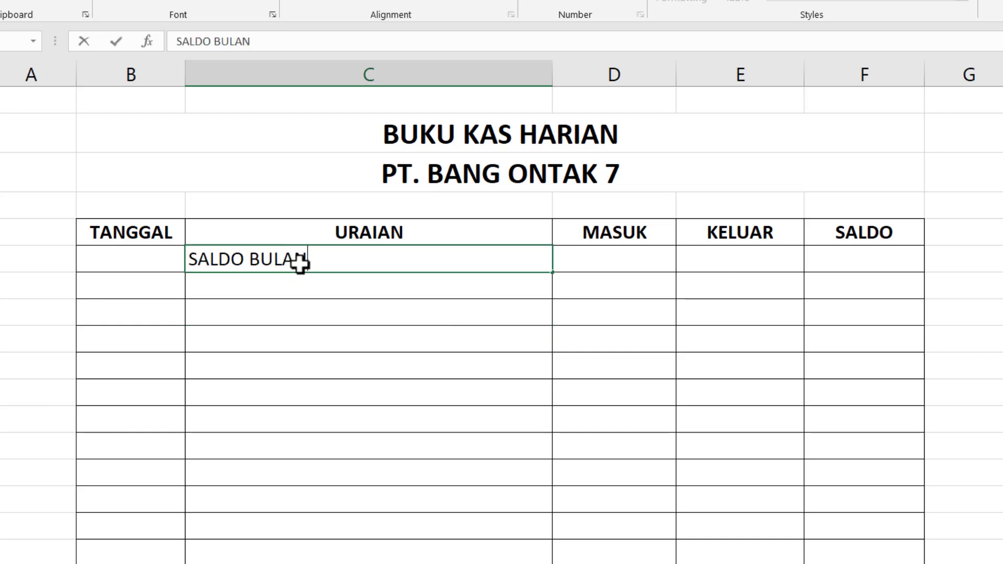
{"action": "type", "text": " LALU"}
{"action": "left_click", "coordinate": [613, 267]}
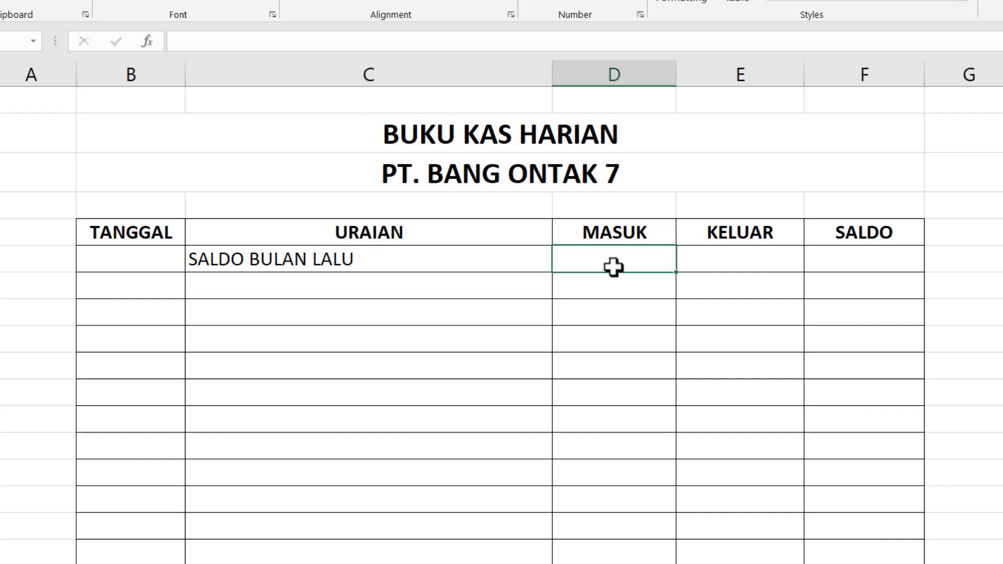
Enter 2000000 under MASUK for the SALDO BULAN LALU row in cell D6
{"action": "type", "text": "20"}
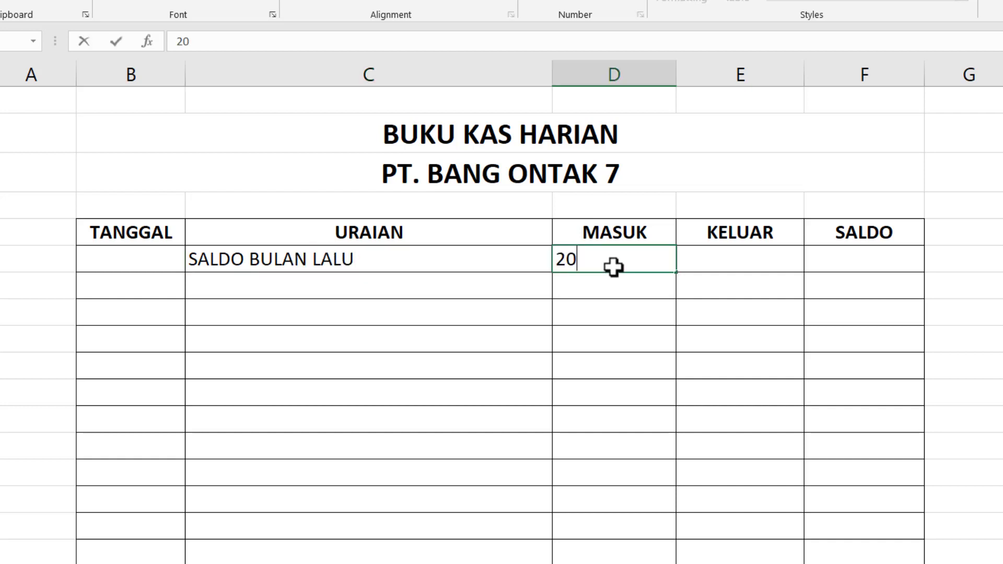
{"action": "type", "text": "0000"}
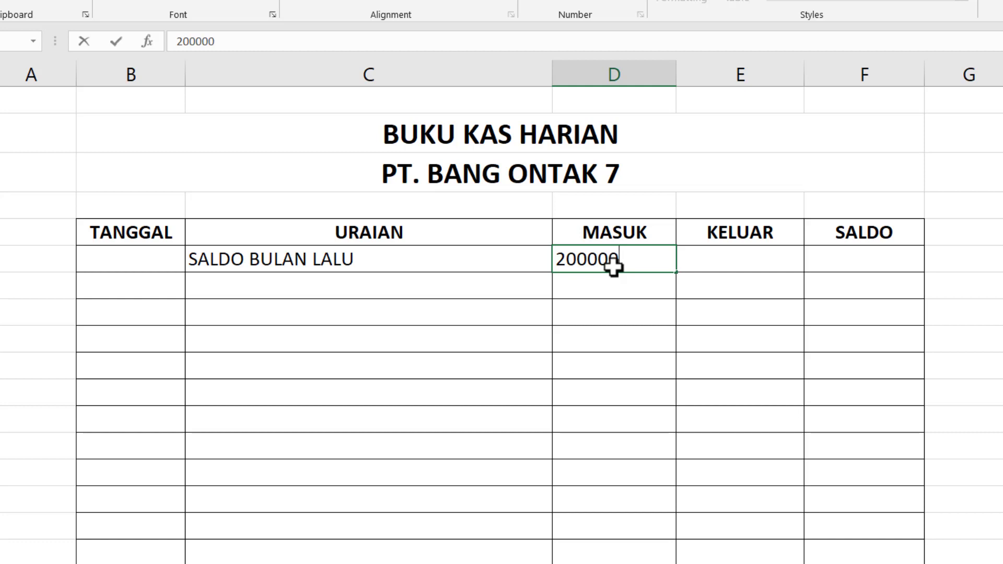
{"action": "type", "text": "0"}
{"action": "key", "text": "Tab"}
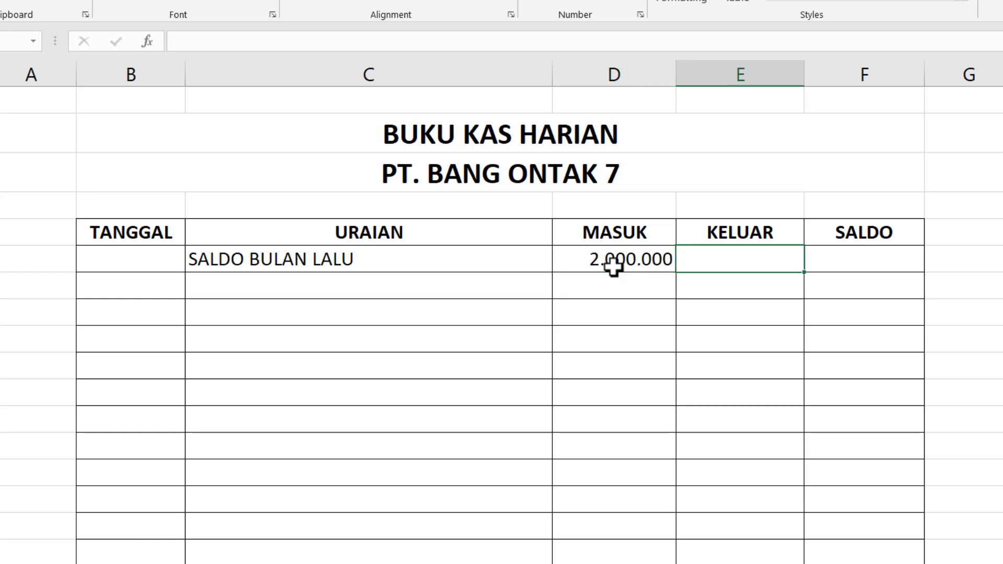
Enter the formula =D6 under SALDO in cell F6 to carry over the opening balance
{"action": "left_click", "coordinate": [860, 264]}
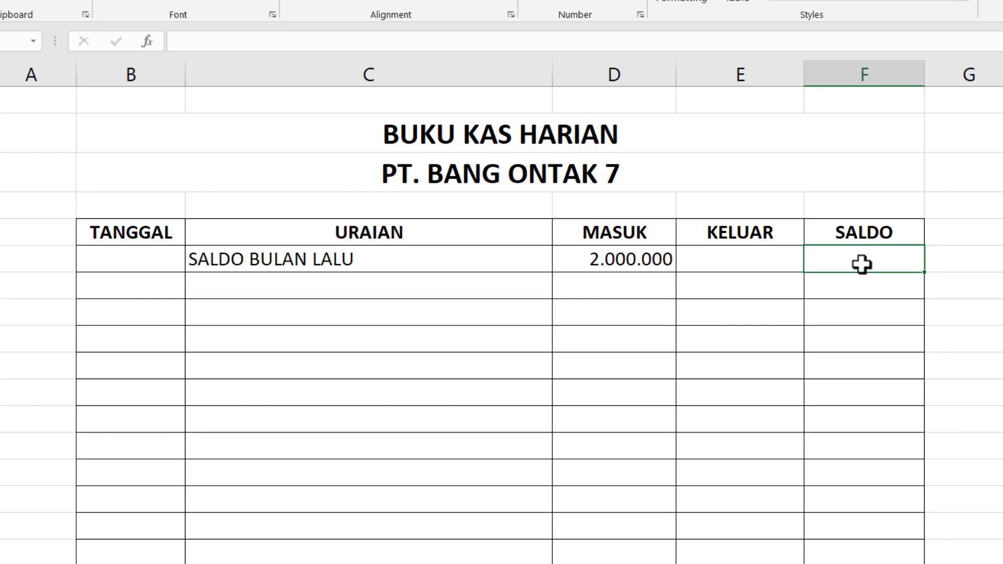
{"action": "type", "text": "="}
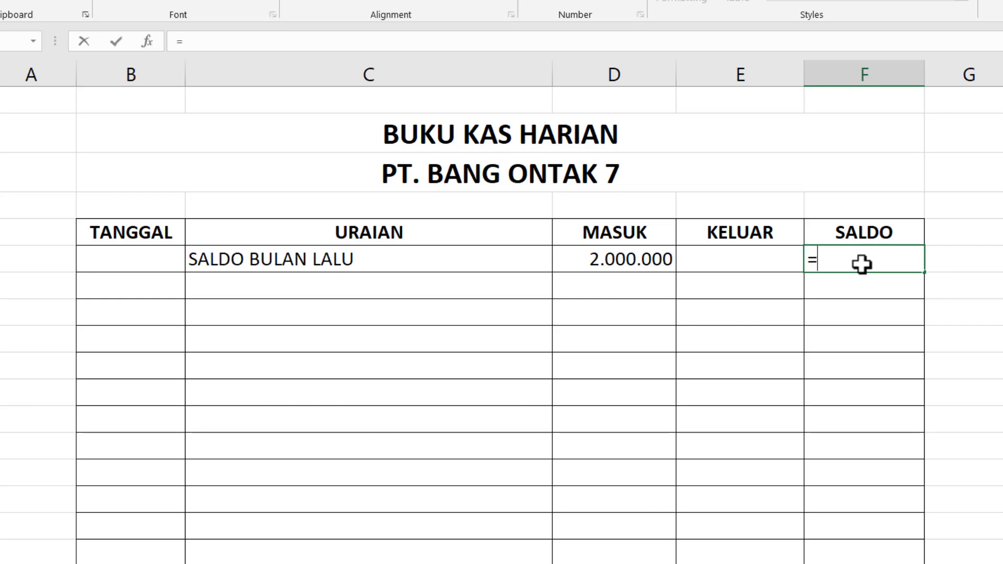
{"action": "left_click", "coordinate": [616, 261]}
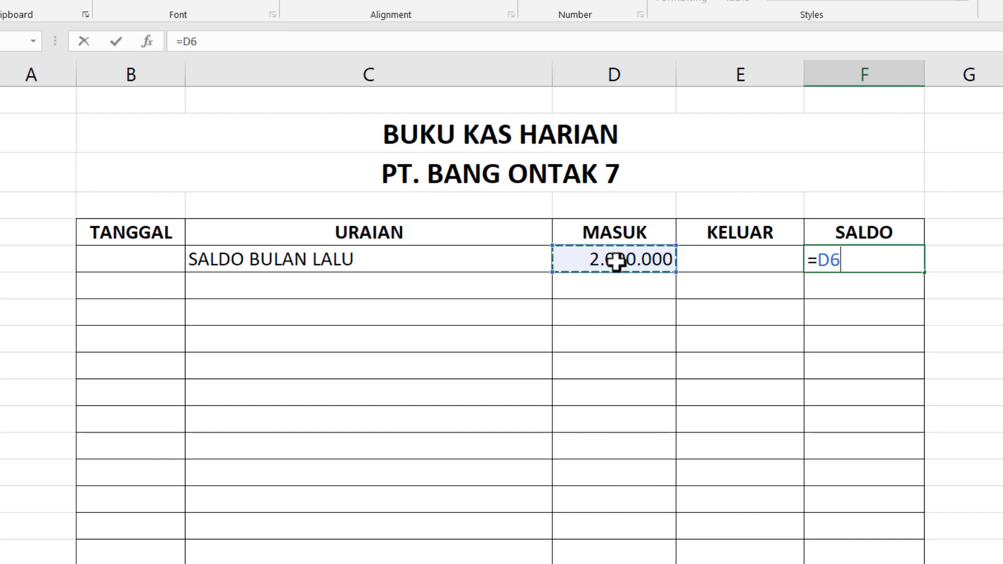
{"action": "key", "text": "Return"}
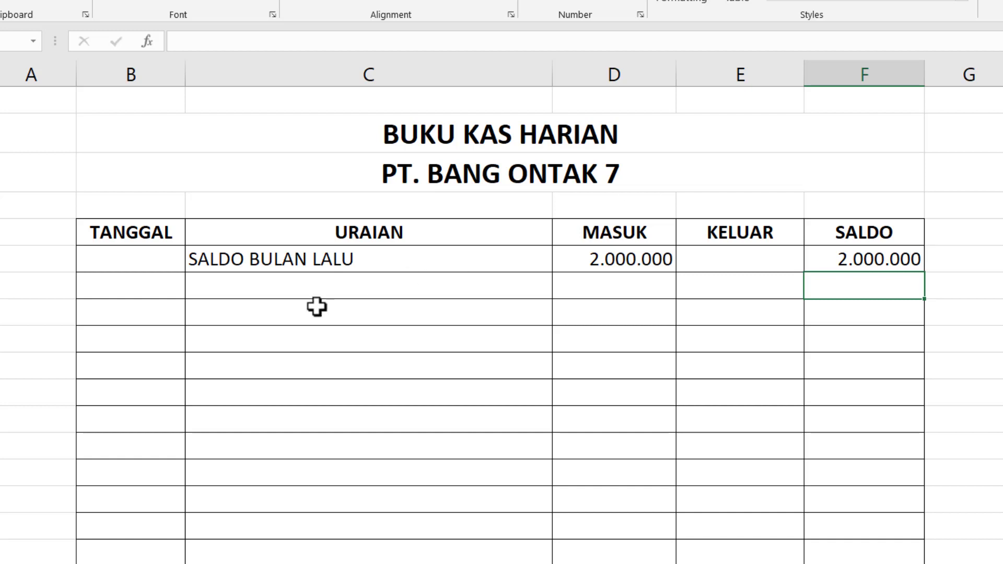
Enter the date 01/01/2021 under TANGGAL in cell B7
{"action": "left_click", "coordinate": [221, 286]}
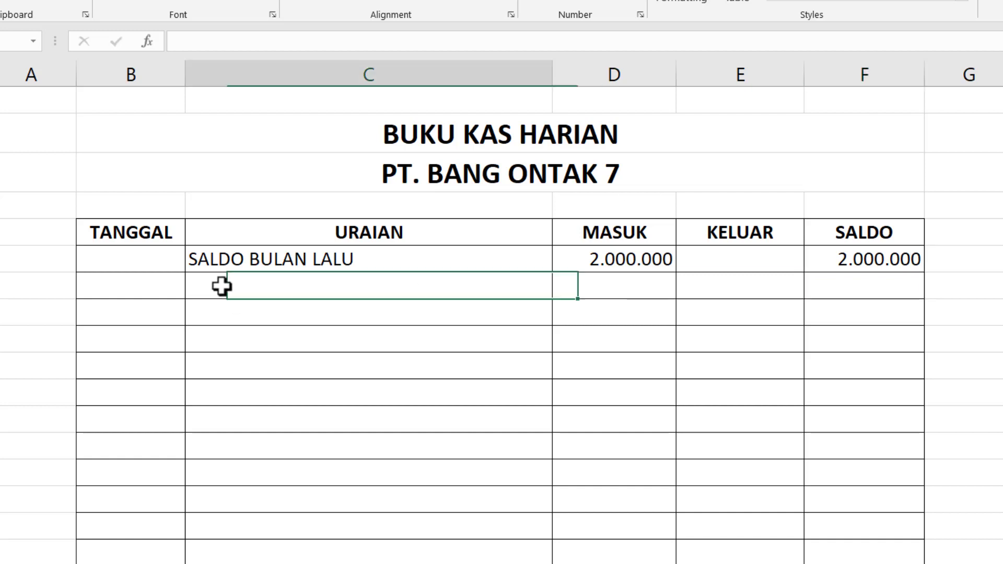
{"action": "left_click", "coordinate": [137, 287]}
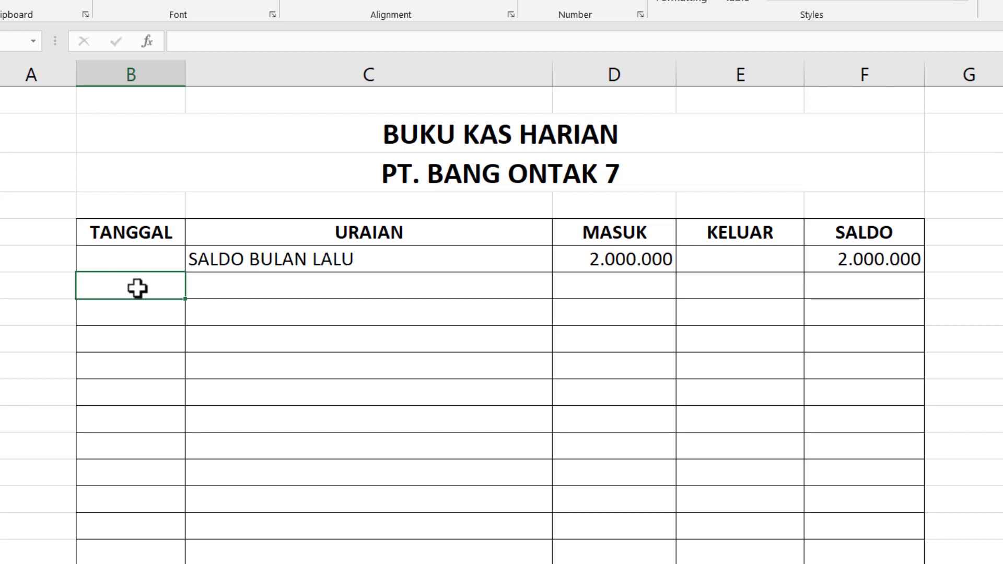
{"action": "type", "text": "01/01/"}
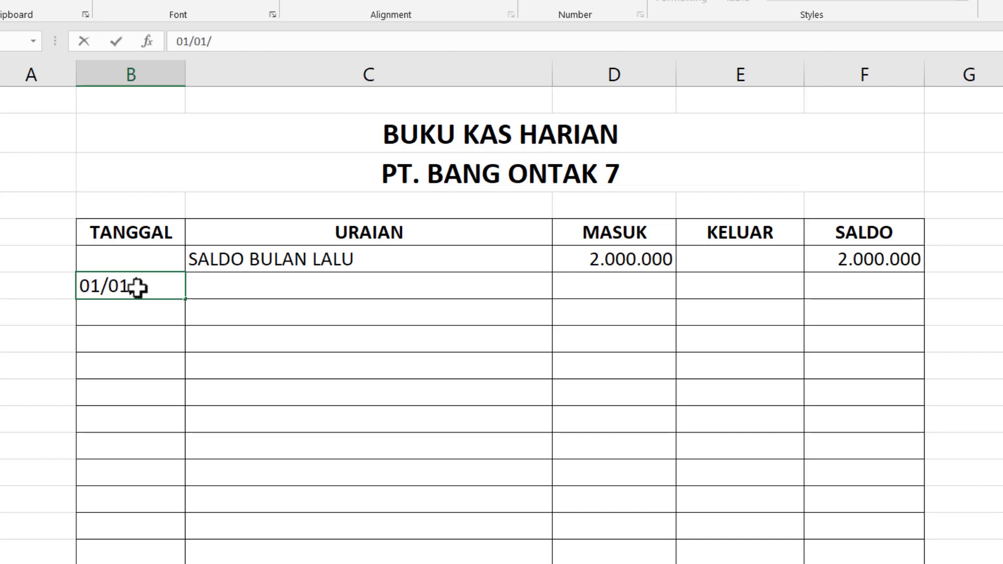
{"action": "type", "text": "2021"}
{"action": "key", "text": "Tab"}
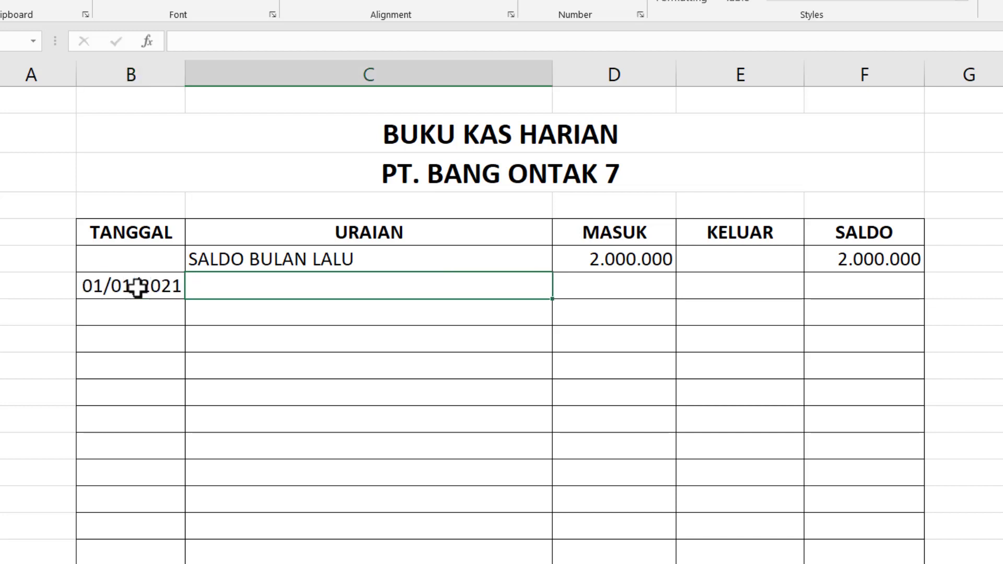
Enter Pembelian Printer as the description under URAIAN in cell C7
{"action": "type", "text": "Pwem"}
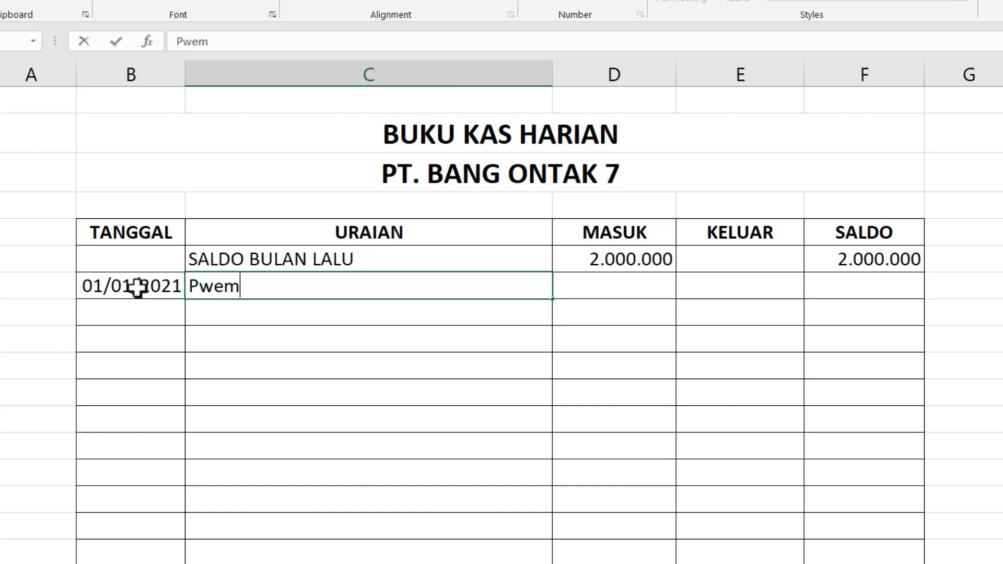
{"action": "key", "text": "BackSpace"}
{"action": "key", "text": "BackSpace"}
{"action": "key", "text": "BackSpace"}
{"action": "type", "text": "embelian"}
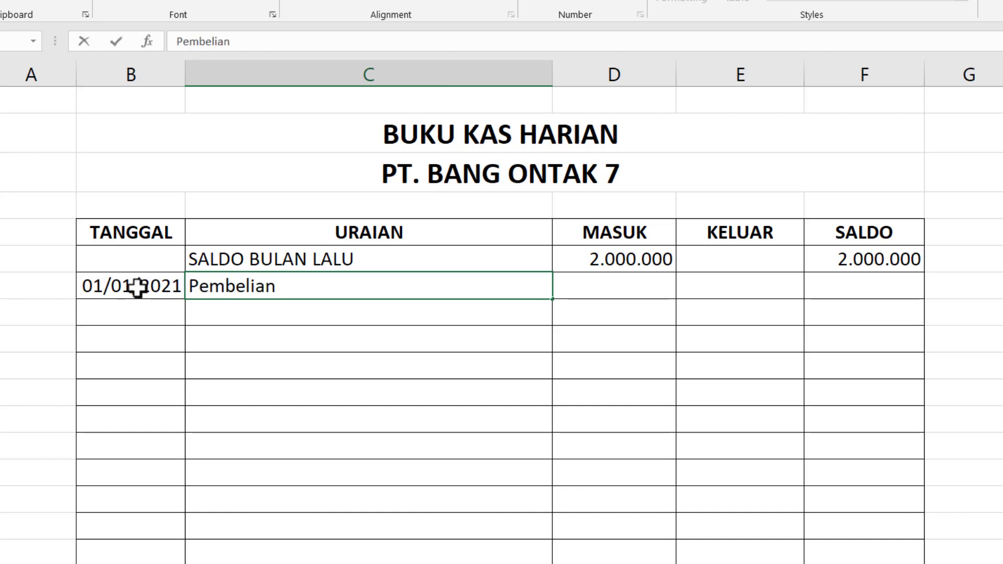
{"action": "type", "text": " Printer"}
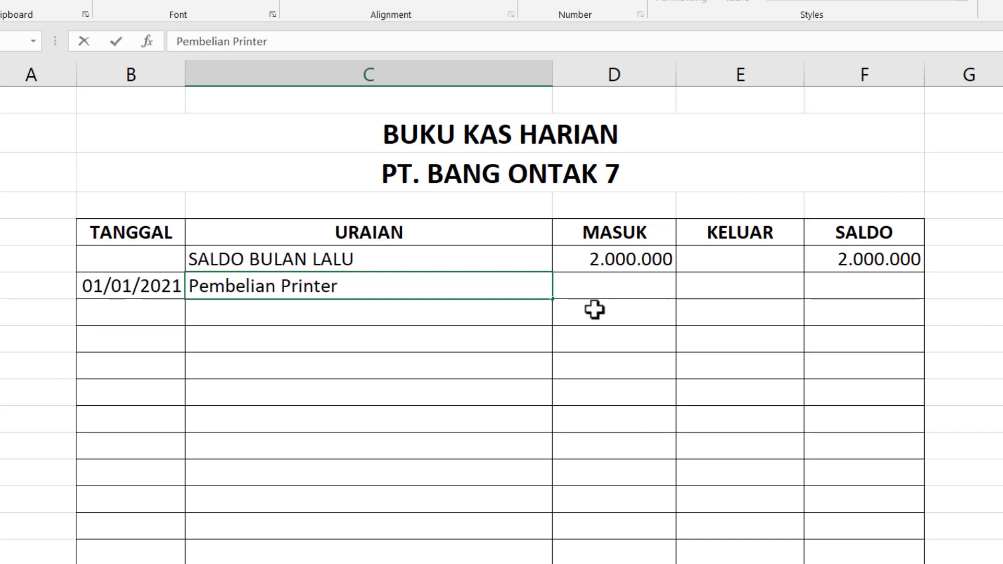
{"action": "key", "text": "Tab"}
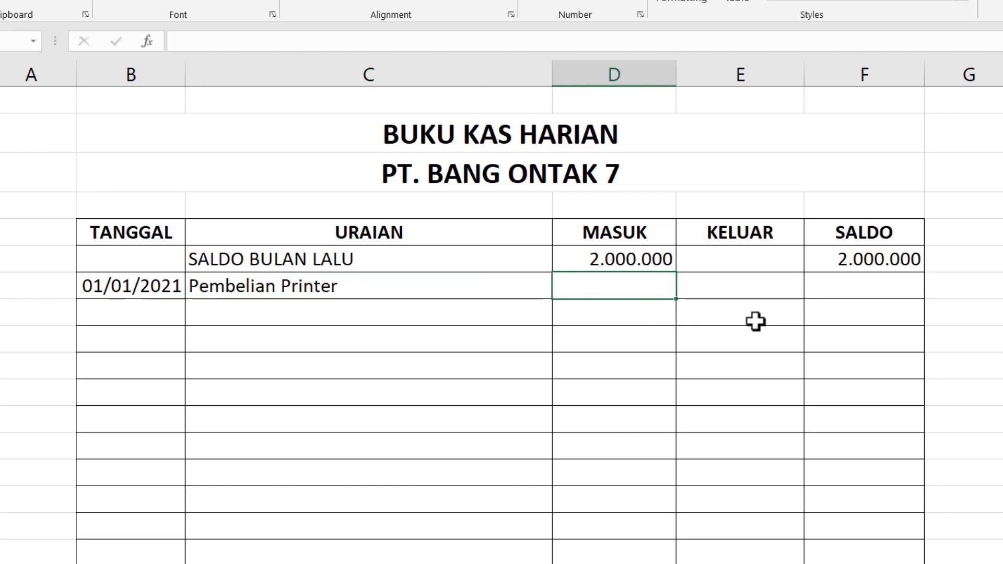
Enter 500000 under KELUAR for the Pembelian Printer row in cell E7
{"action": "key", "text": "Tab"}
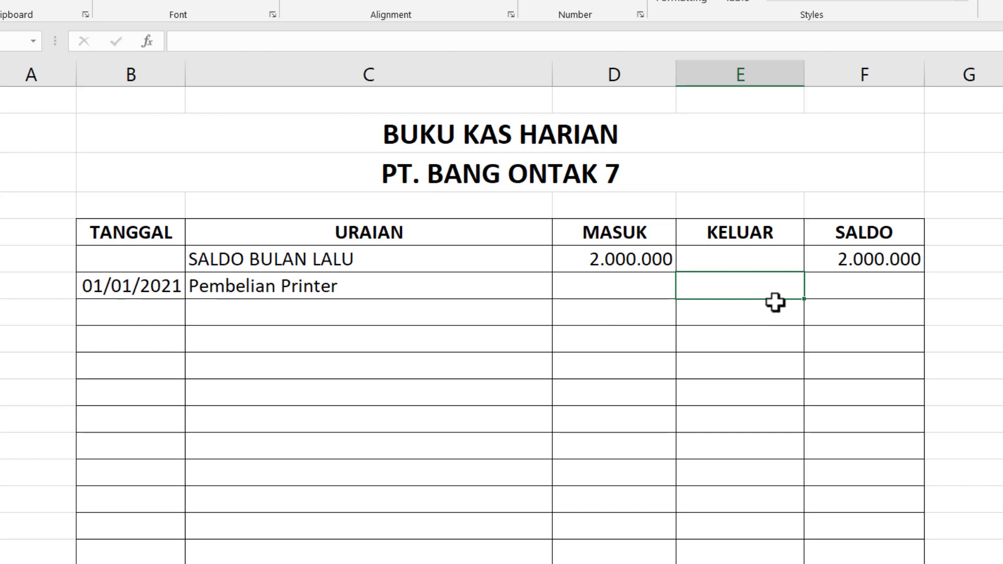
{"action": "type", "text": "500."}
{"action": "type", "text": "00"}
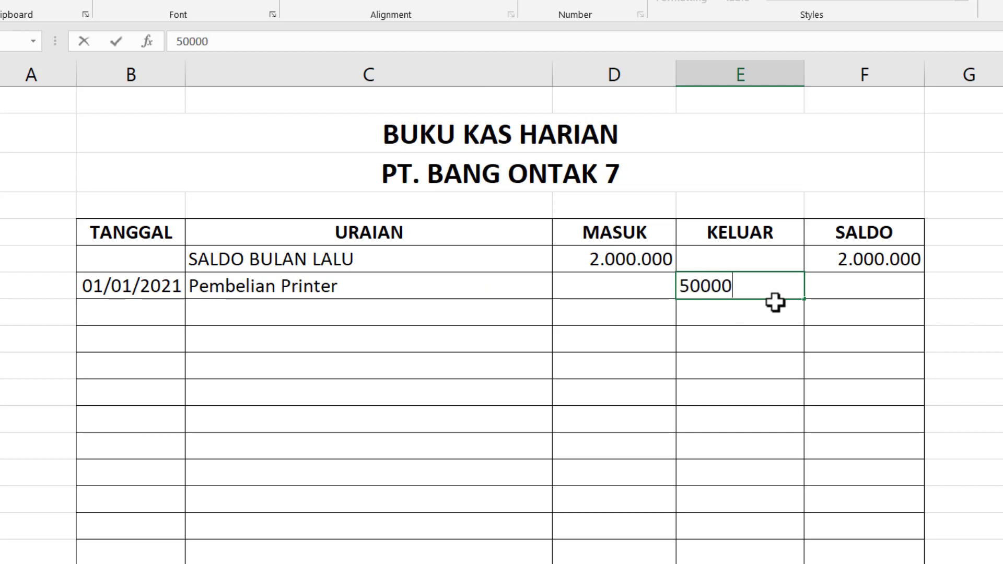
{"action": "type", "text": "0"}
{"action": "key", "text": "Return"}
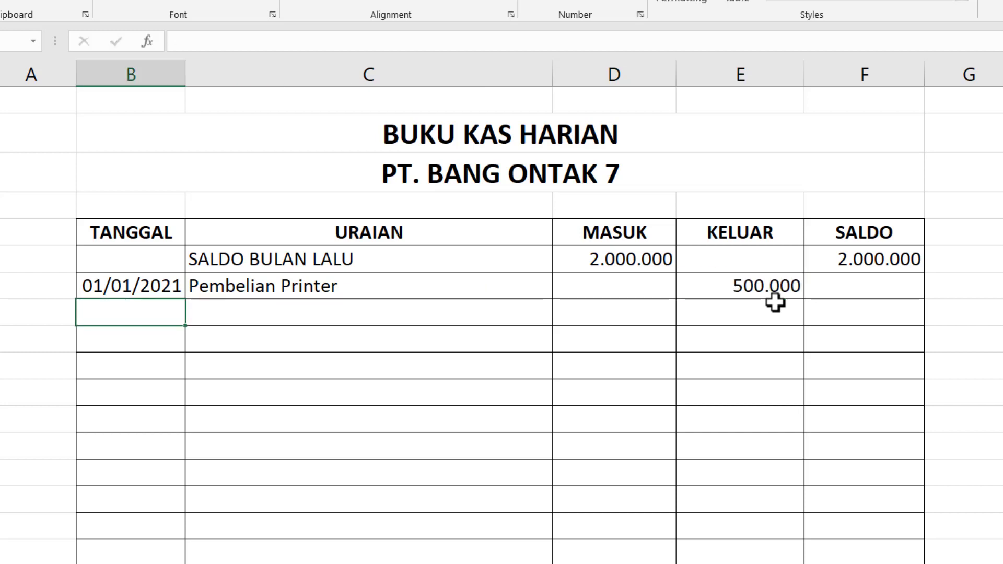
Enter the running balance formula =F6+D7-E7 under SALDO in cell F7
{"action": "left_click", "coordinate": [852, 287]}
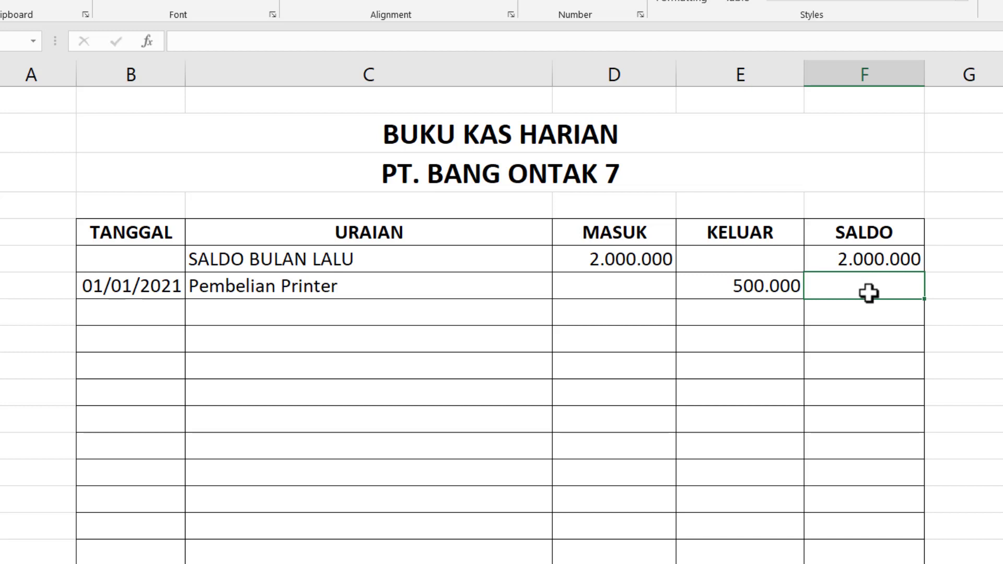
{"action": "type", "text": "="}
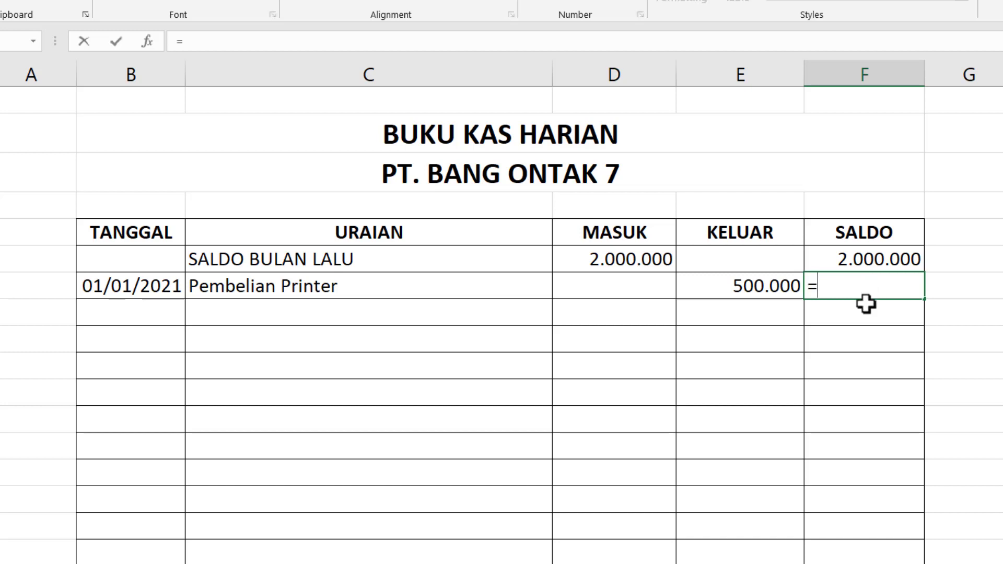
{"action": "left_click", "coordinate": [863, 256]}
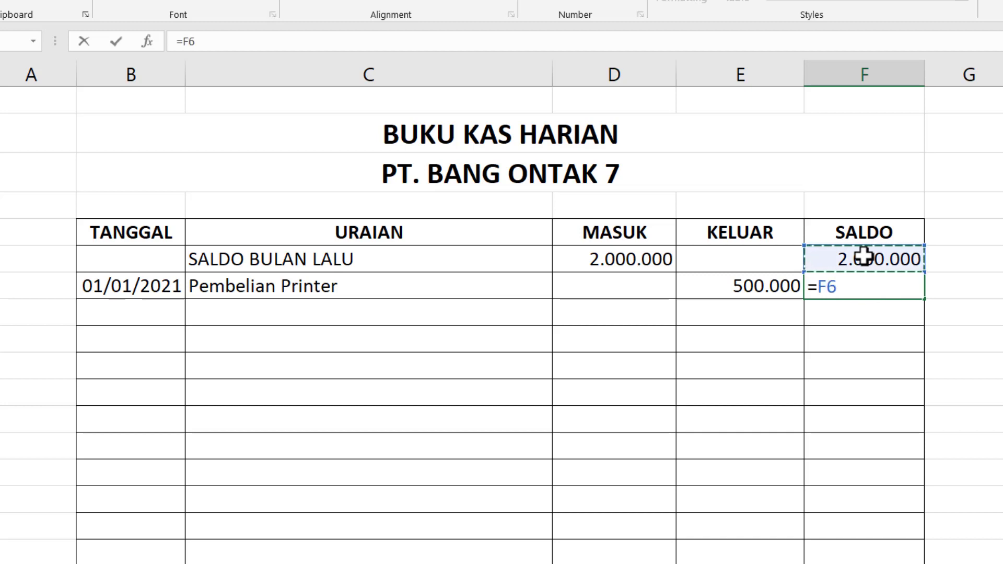
{"action": "type", "text": "+"}
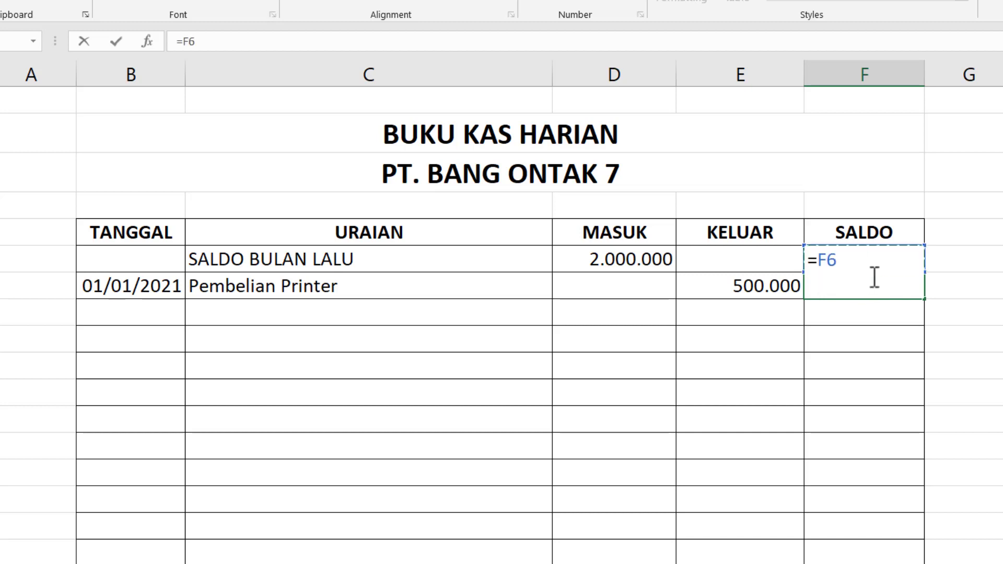
{"action": "left_click", "coordinate": [639, 291]}
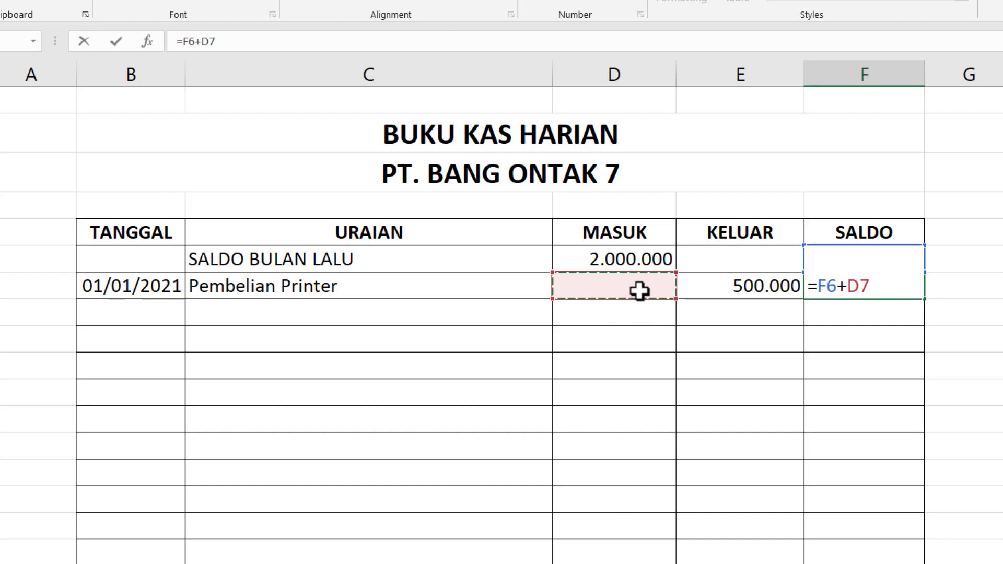
{"action": "type", "text": "-"}
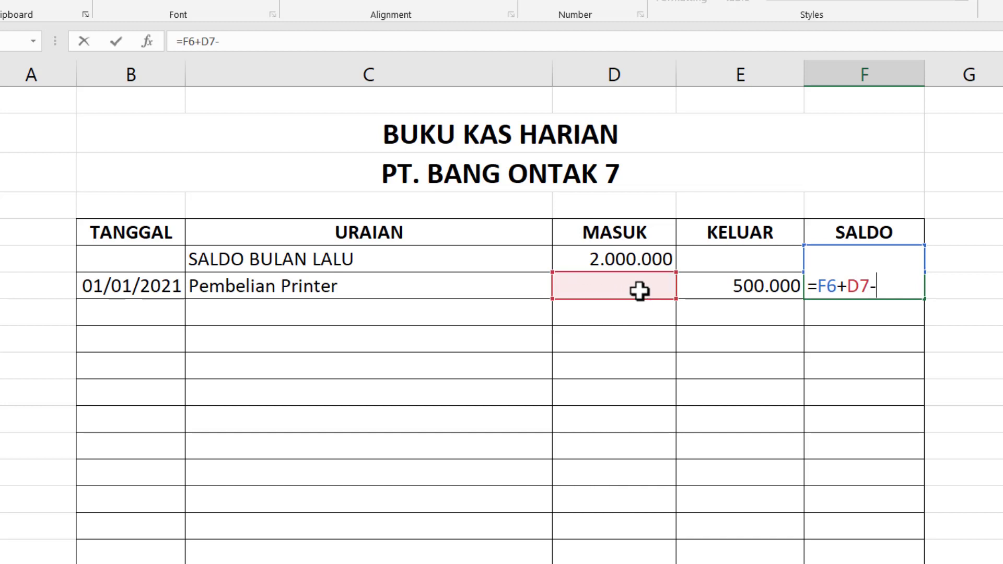
{"action": "left_click", "coordinate": [730, 286]}
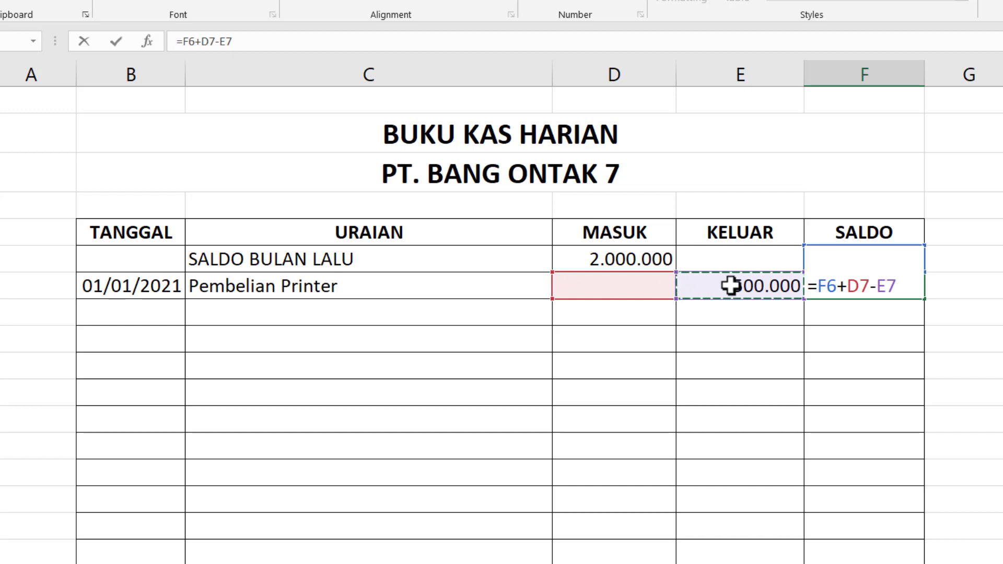
{"action": "key", "text": "Return"}
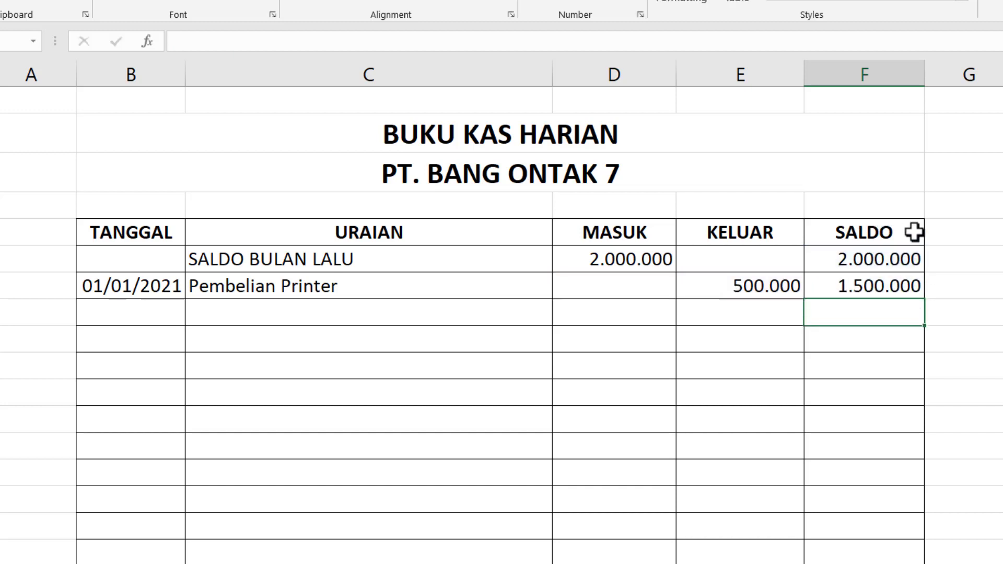
Fill the running balance formula from F7 down the SALDO column through the empty table rows
{"action": "left_click", "coordinate": [911, 284]}
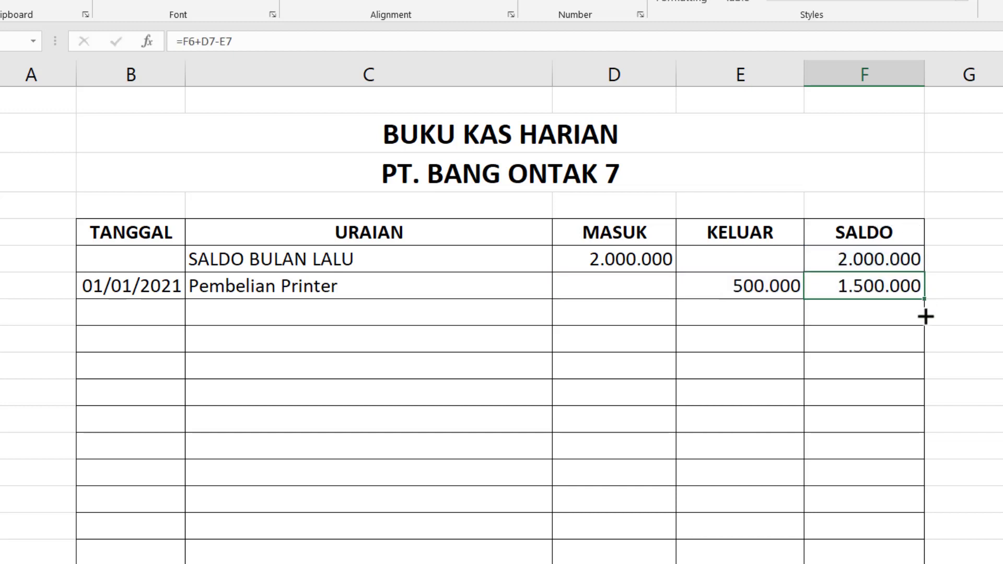
{"action": "left_click_drag", "start_coordinate": [925, 316], "coordinate": [941, 560]}
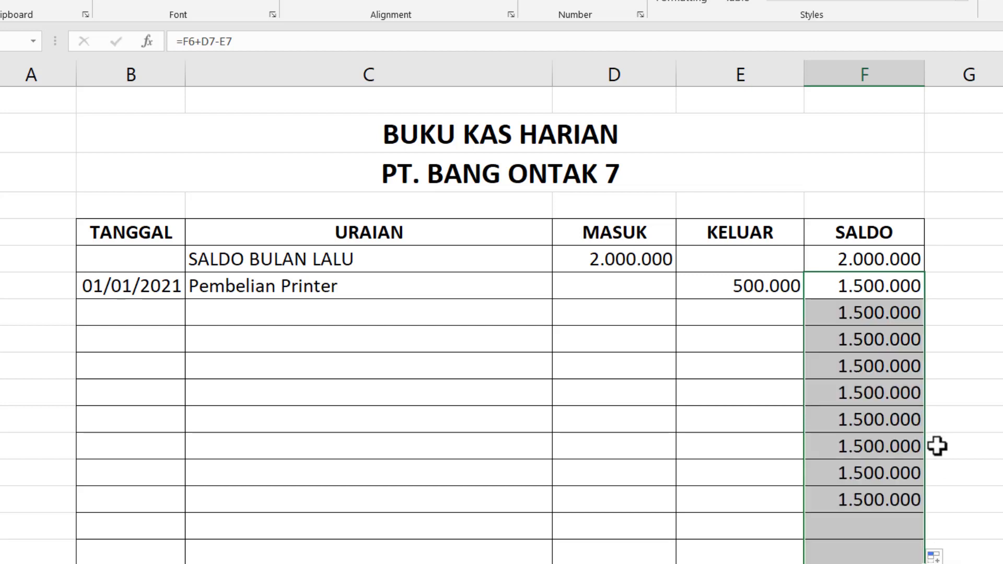
{"action": "left_click", "coordinate": [742, 363]}
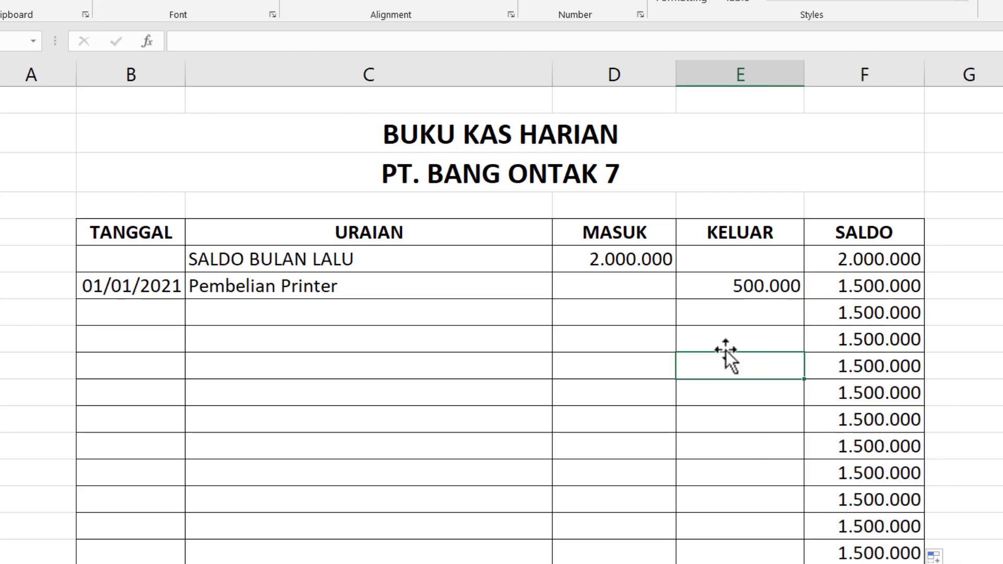
Test the running balance by entering 20000 under KELUAR in E8 and 500000 under MASUK in D9
{"action": "left_click", "coordinate": [720, 314]}
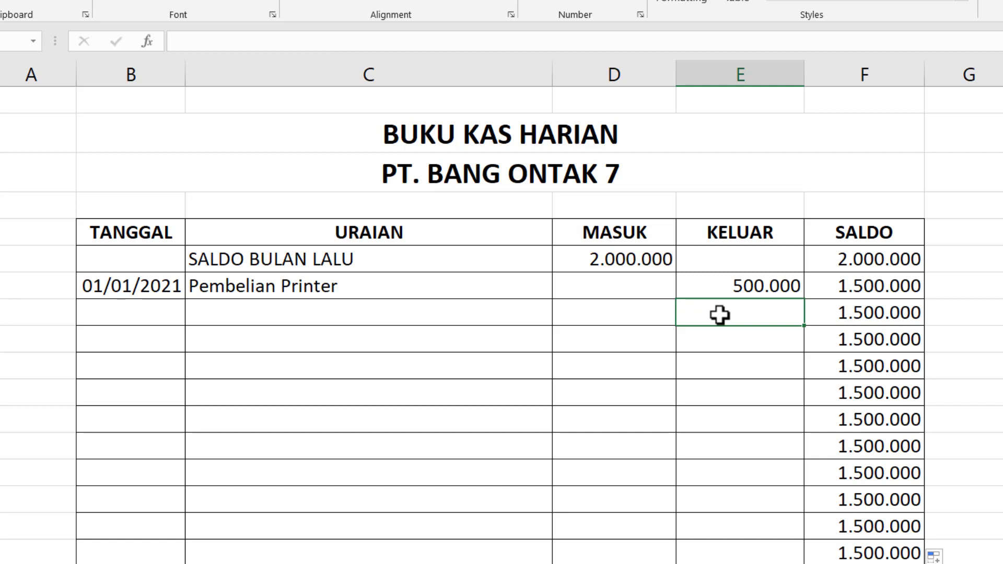
{"action": "type", "text": "20000"}
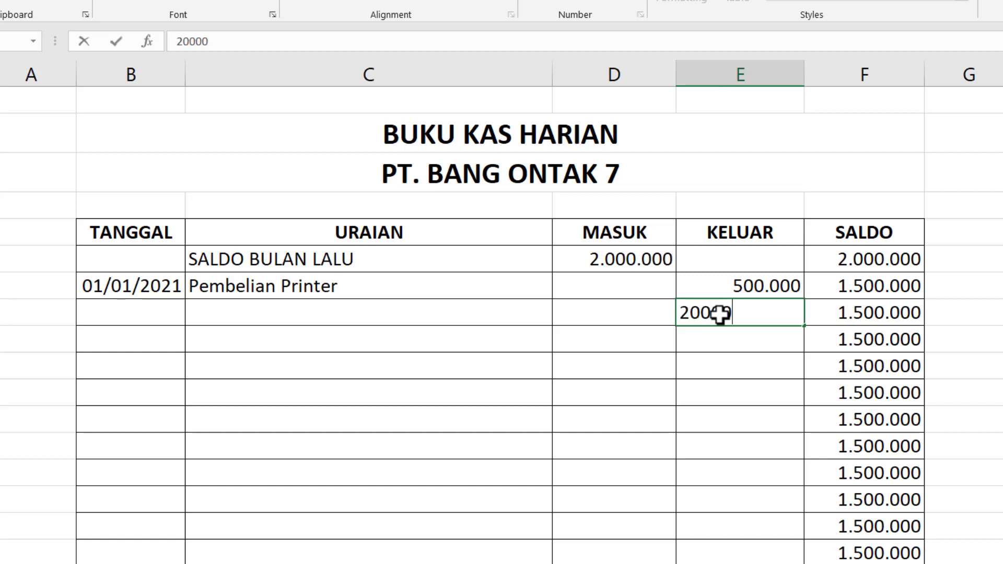
{"action": "key", "text": "Return"}
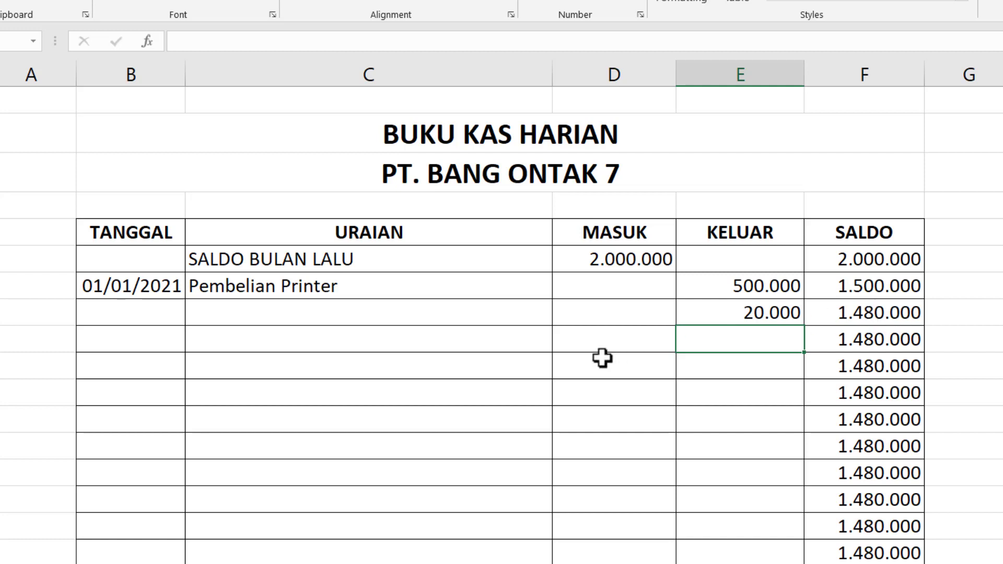
{"action": "left_click", "coordinate": [588, 342]}
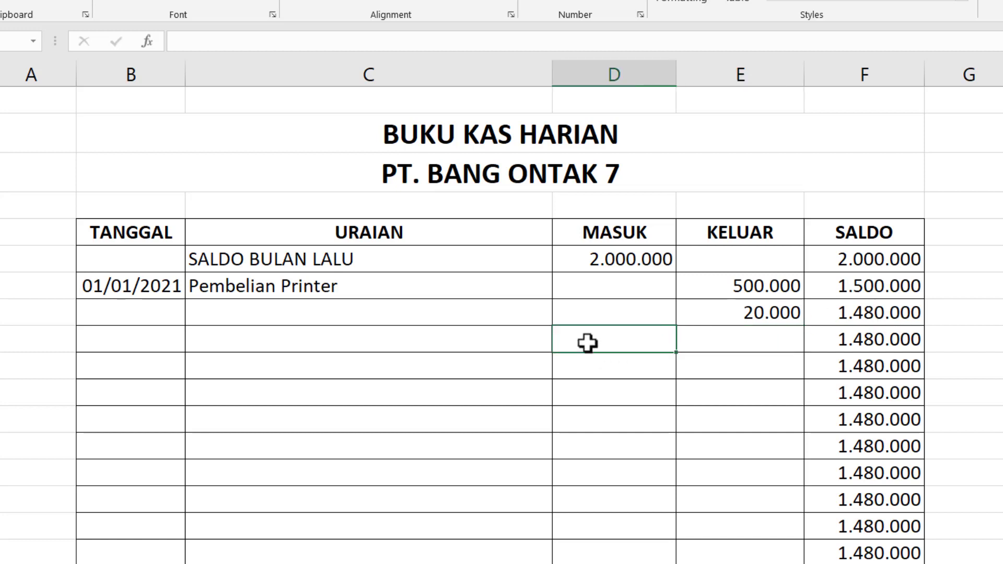
{"action": "type", "text": "500."}
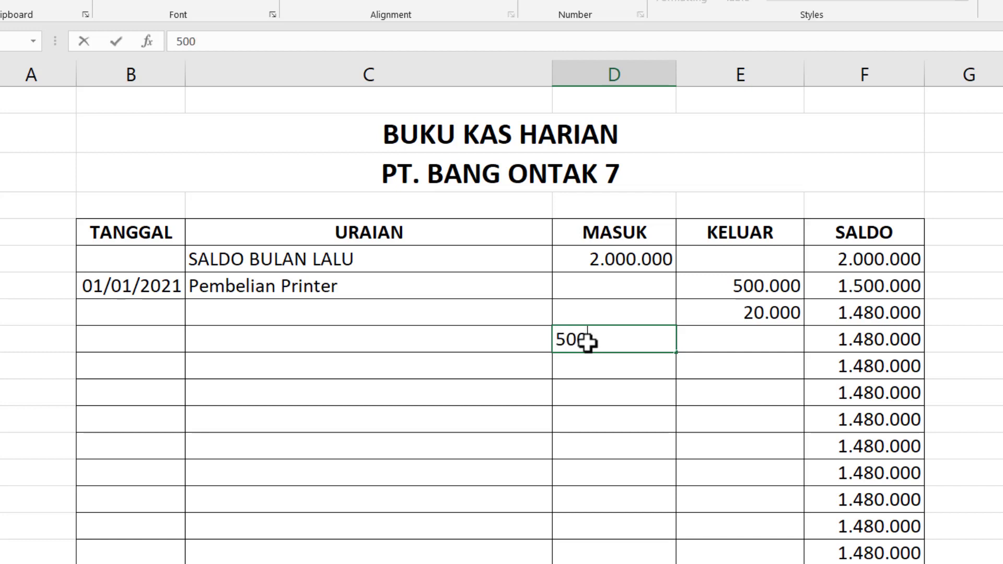
{"action": "type", "text": "000"}
{"action": "key", "text": "Return"}
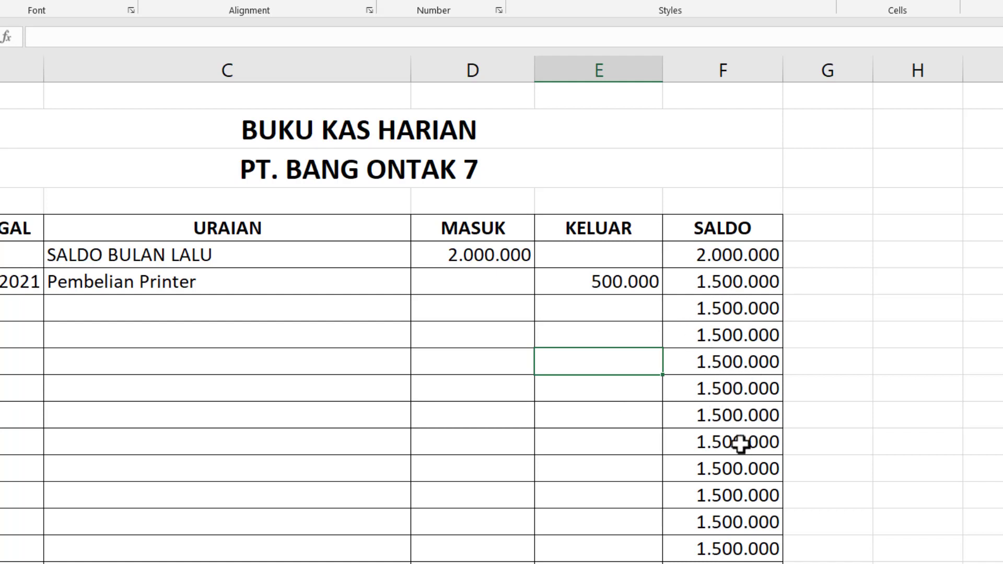
Change the SALDO formula in F7 to =IF(AND(D7="";E7="");"";F6+D7-E7) so rows without amounts stay blank
{"action": "double_click", "coordinate": [710, 284]}
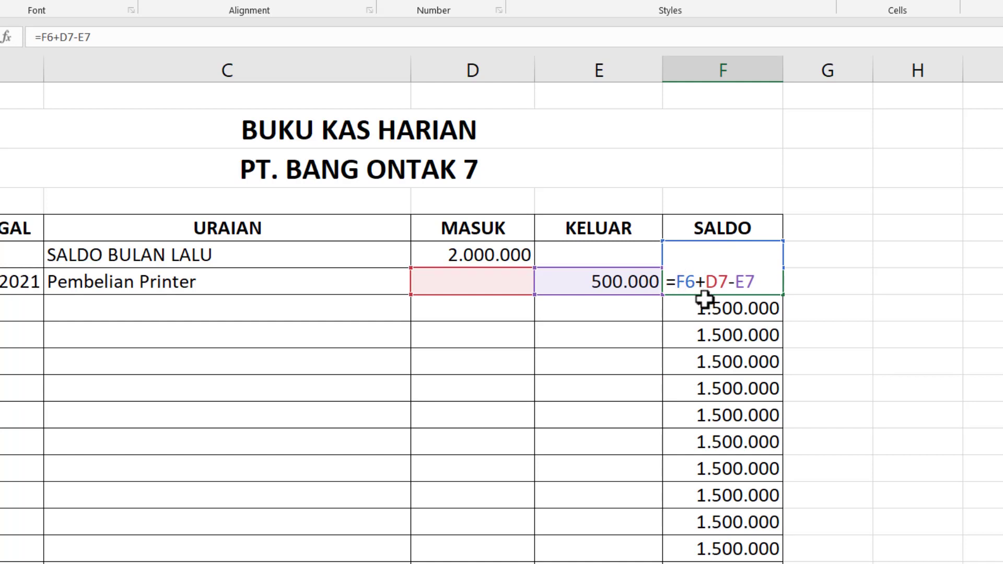
{"action": "type", "text": "IF"}
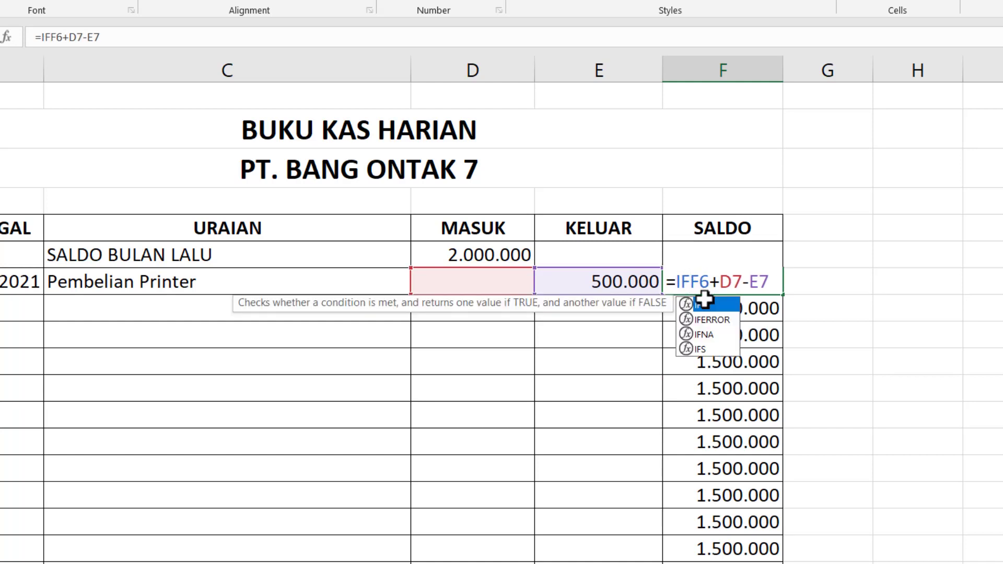
{"action": "type", "text": "("}
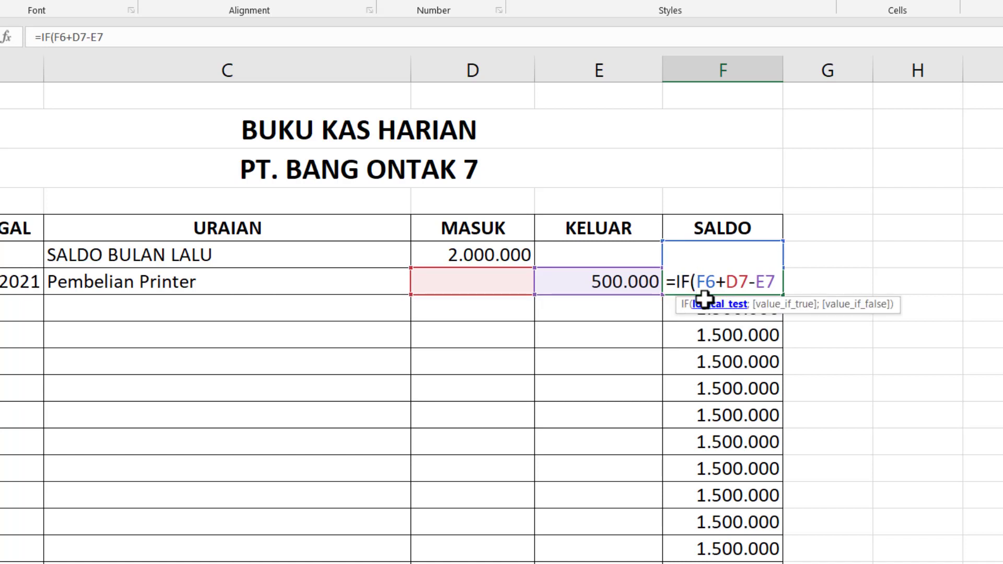
{"action": "type", "text": "AND"}
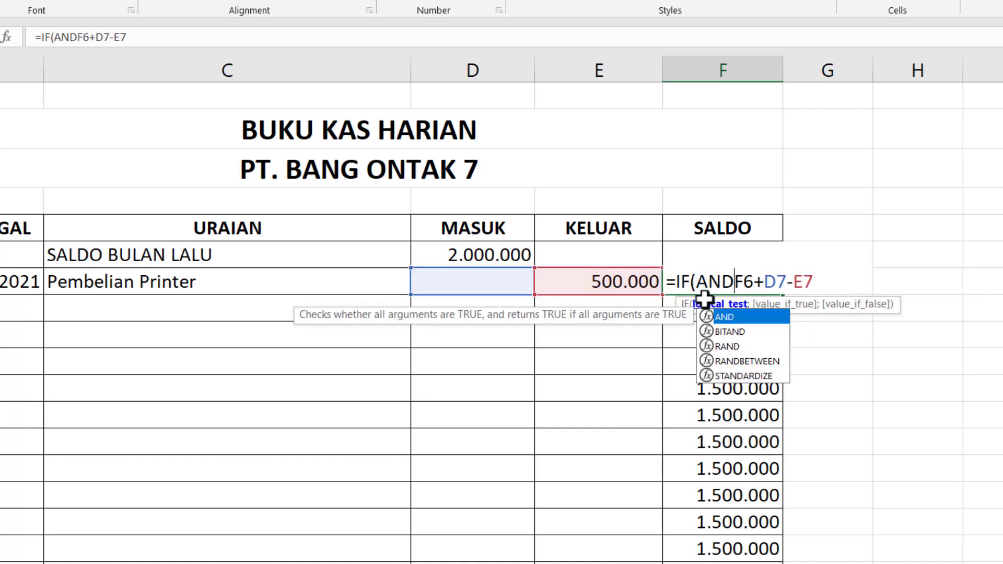
{"action": "type", "text": "("}
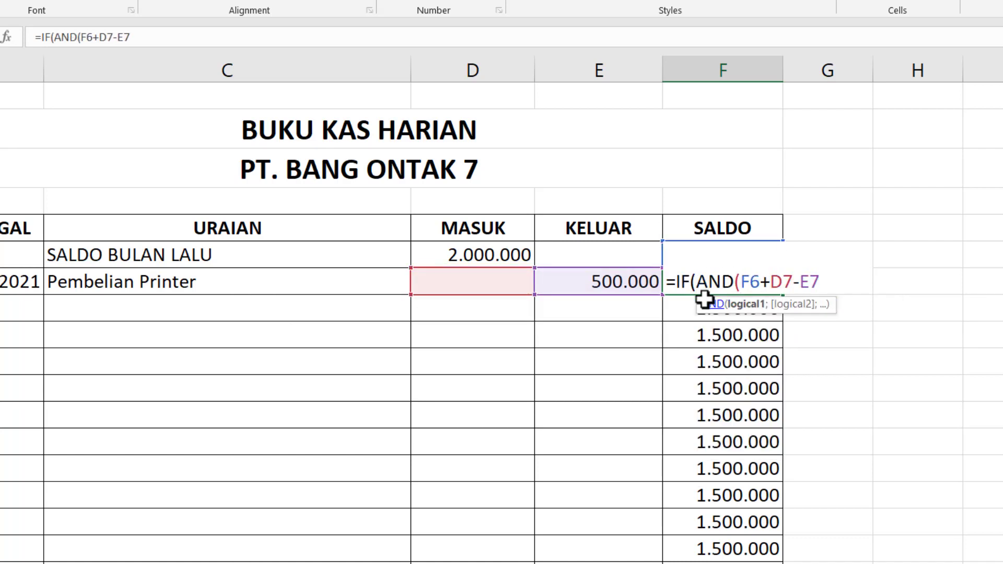
{"action": "left_click", "coordinate": [478, 283]}
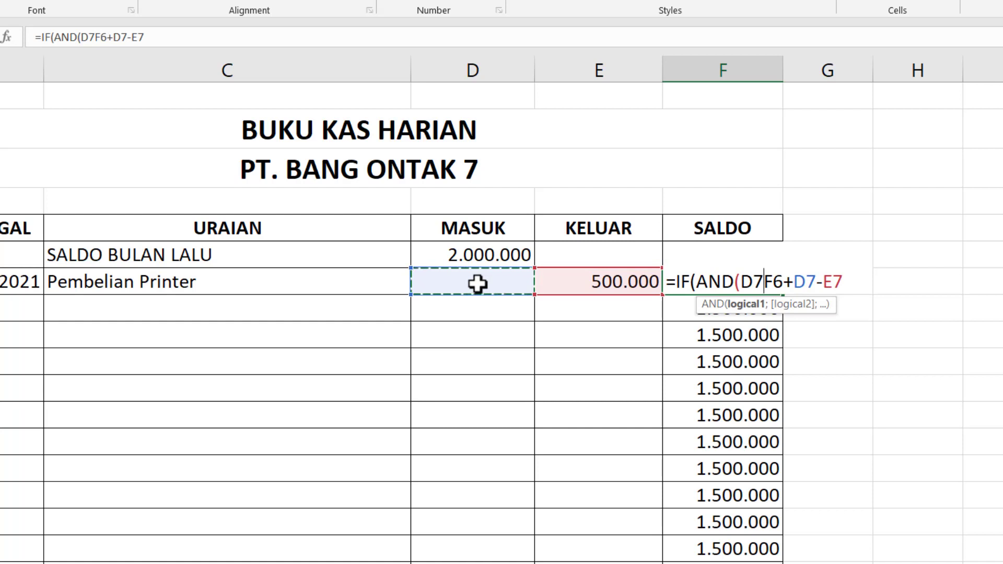
{"action": "type", "text": "="}
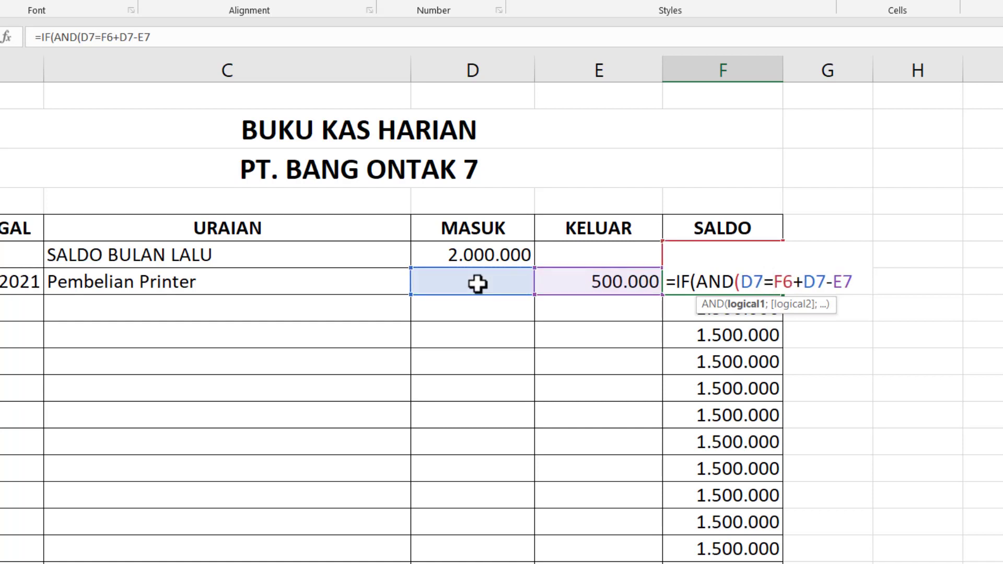
{"action": "type", "text": "\""}
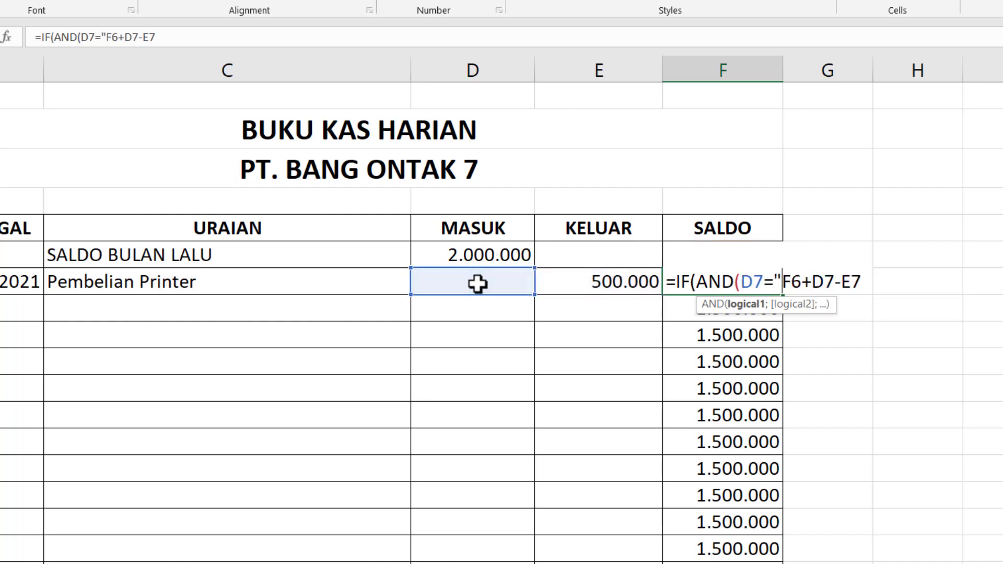
{"action": "type", "text": "\""}
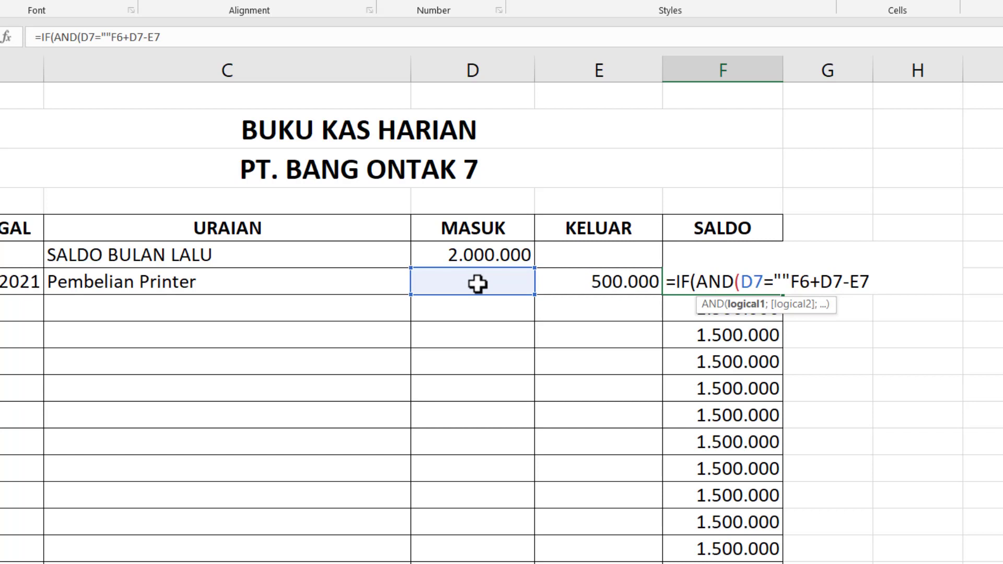
{"action": "type", "text": ";"}
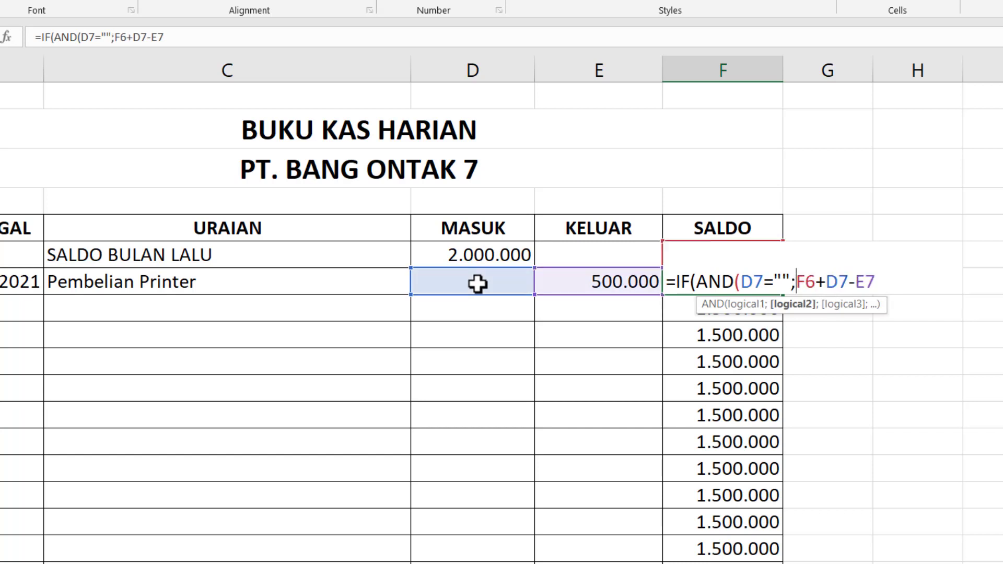
{"action": "left_click", "coordinate": [594, 282]}
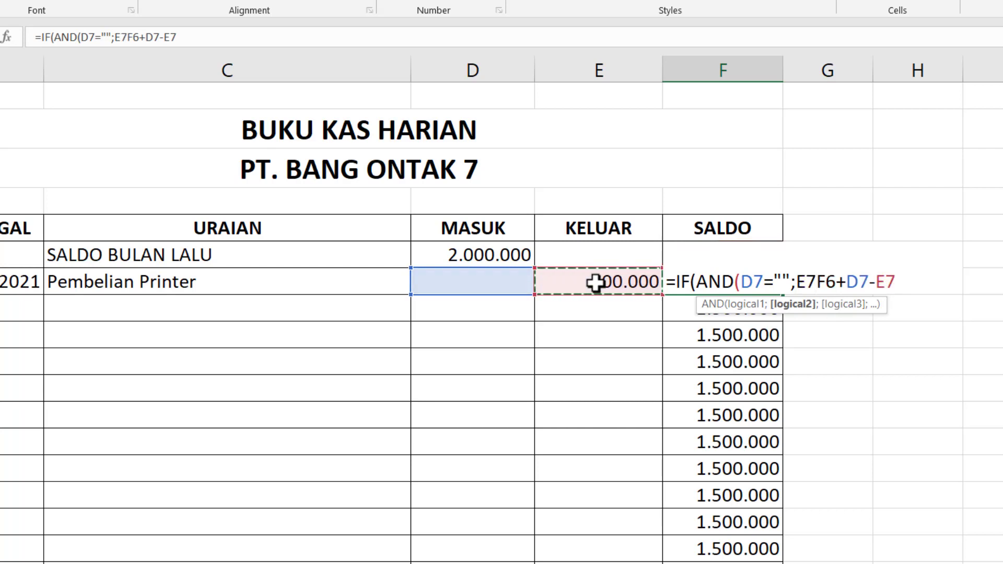
{"action": "type", "text": "="}
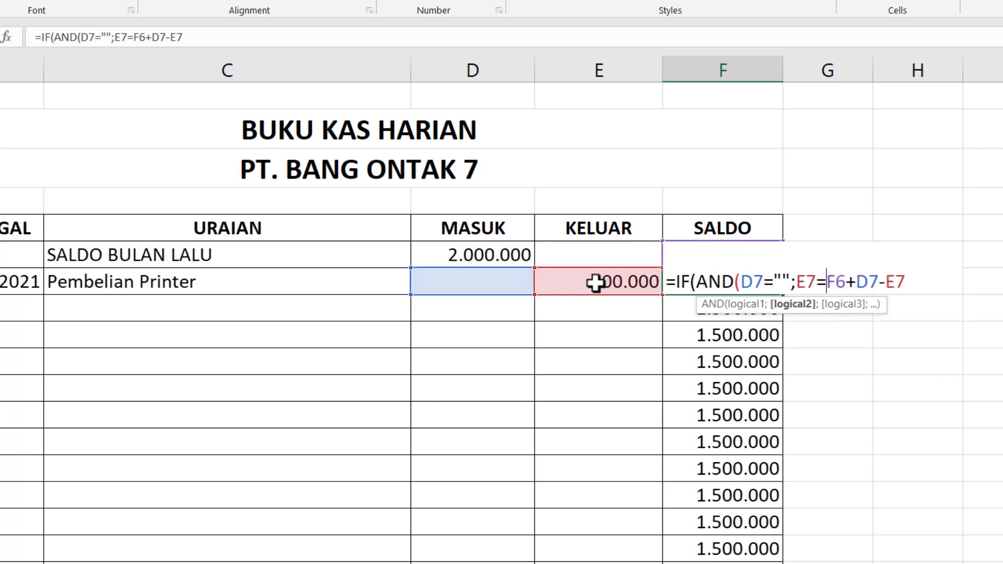
{"action": "type", "text": "\""}
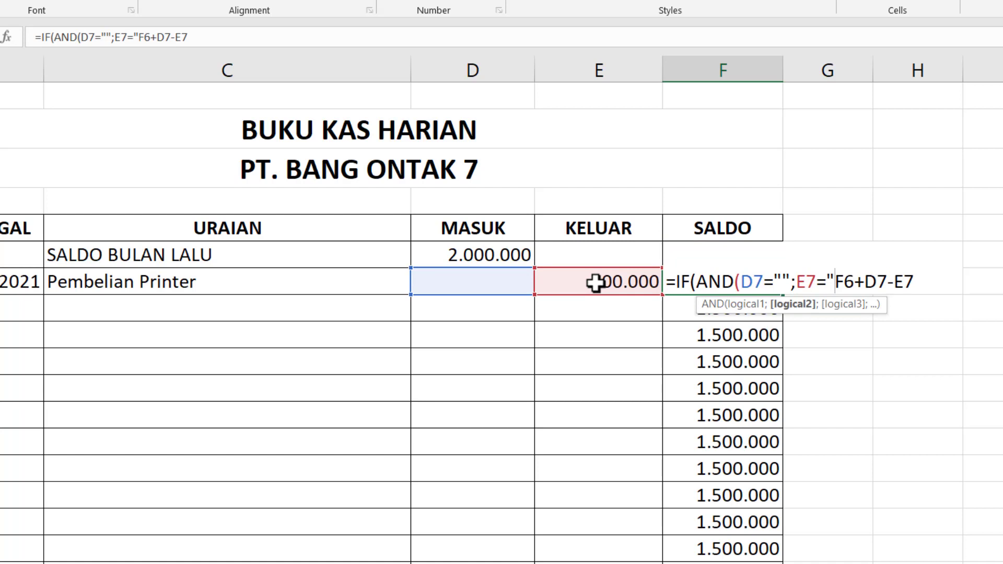
{"action": "type", "text": "\""}
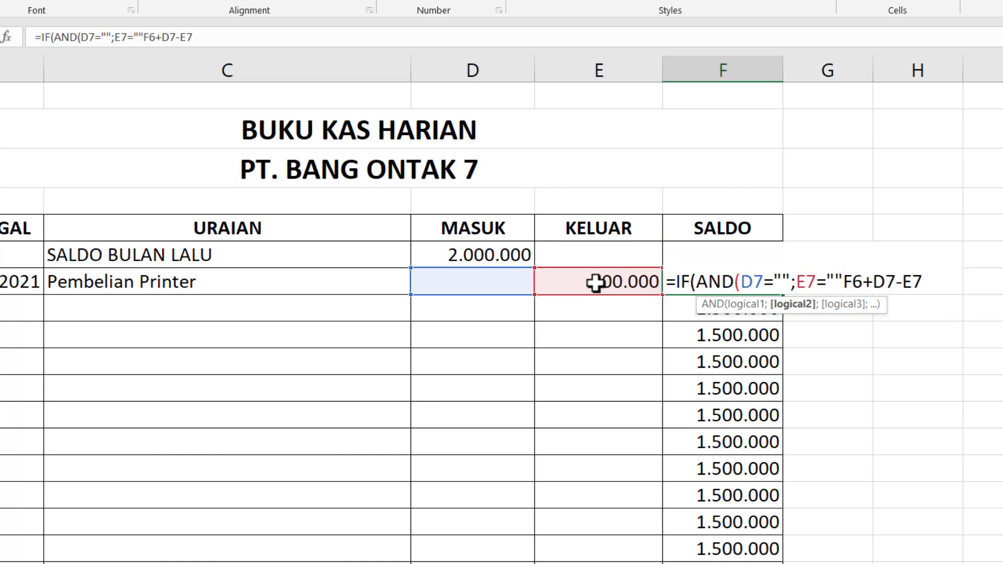
{"action": "type", "text": ")"}
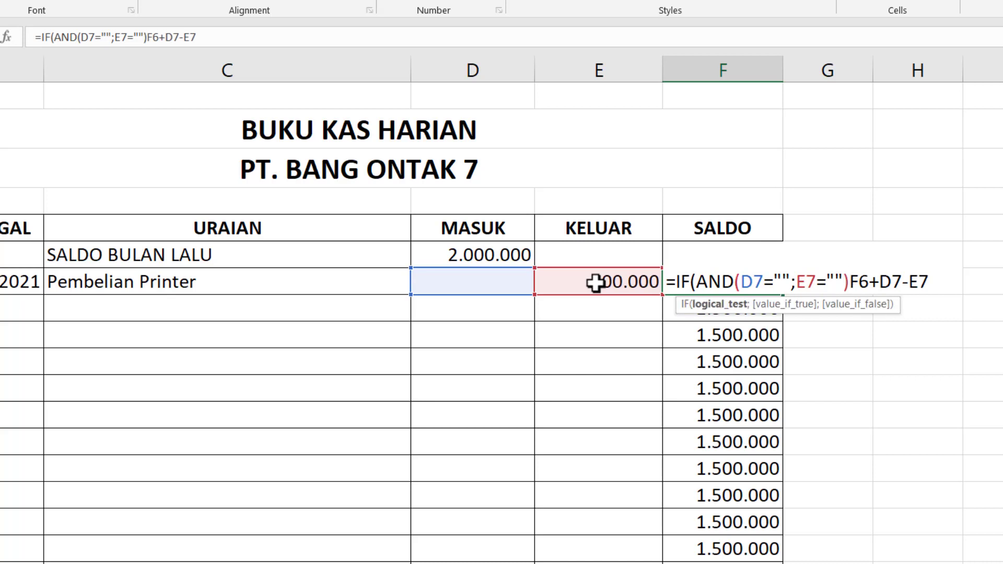
{"action": "type", "text": ";"}
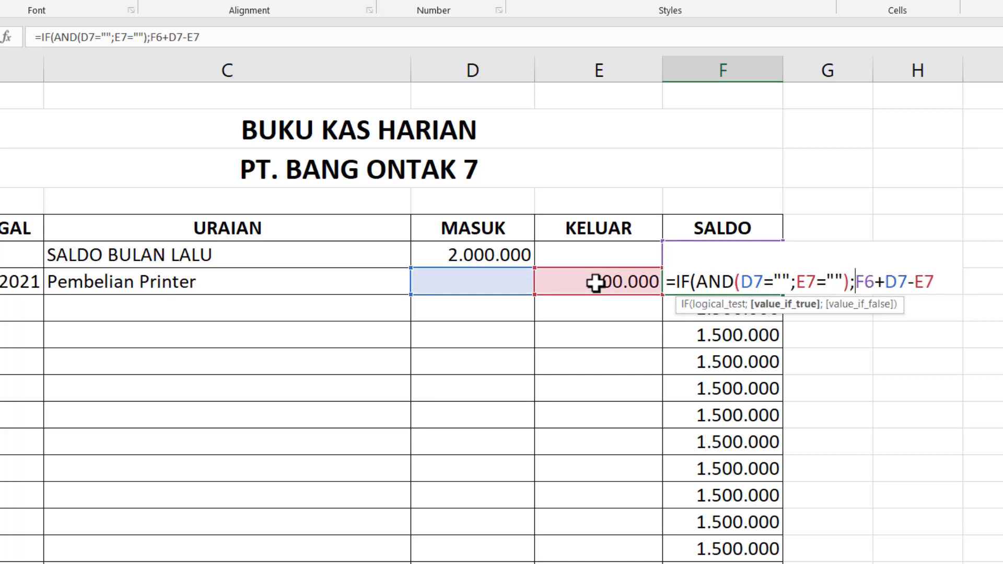
{"action": "type", "text": "\""}
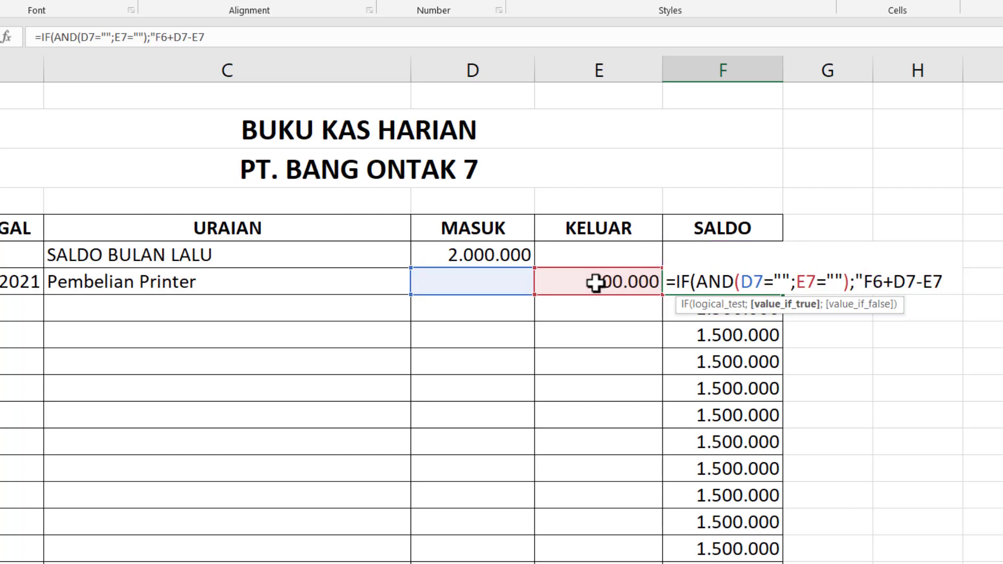
{"action": "type", "text": "\""}
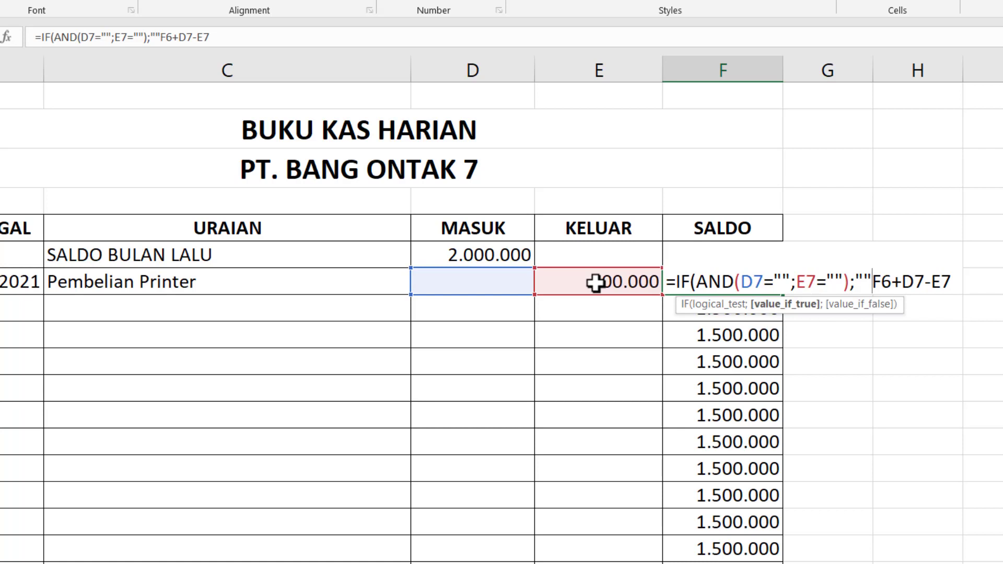
{"action": "type", "text": ";"}
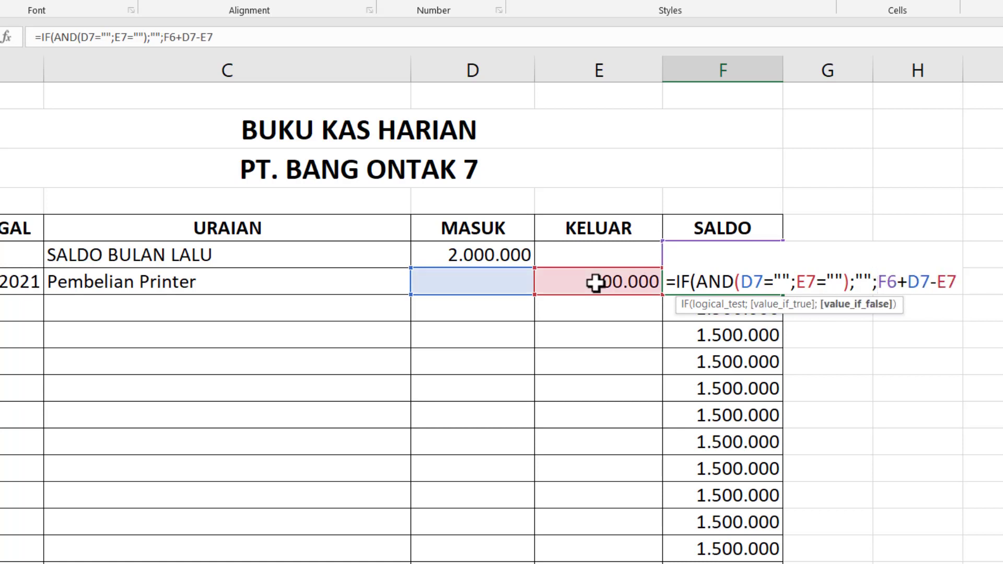
{"action": "left_click", "coordinate": [958, 282]}
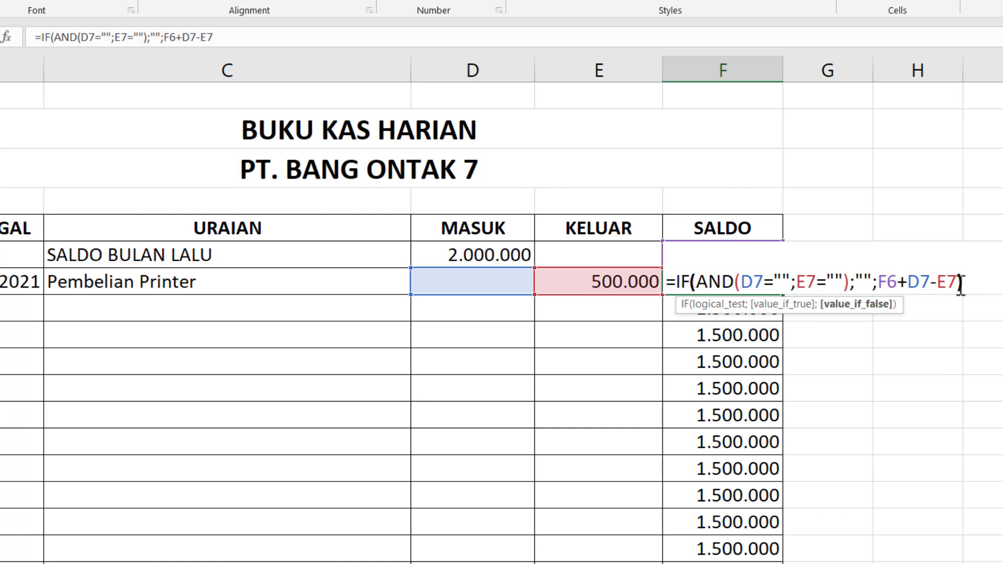
{"action": "type", "text": ")"}
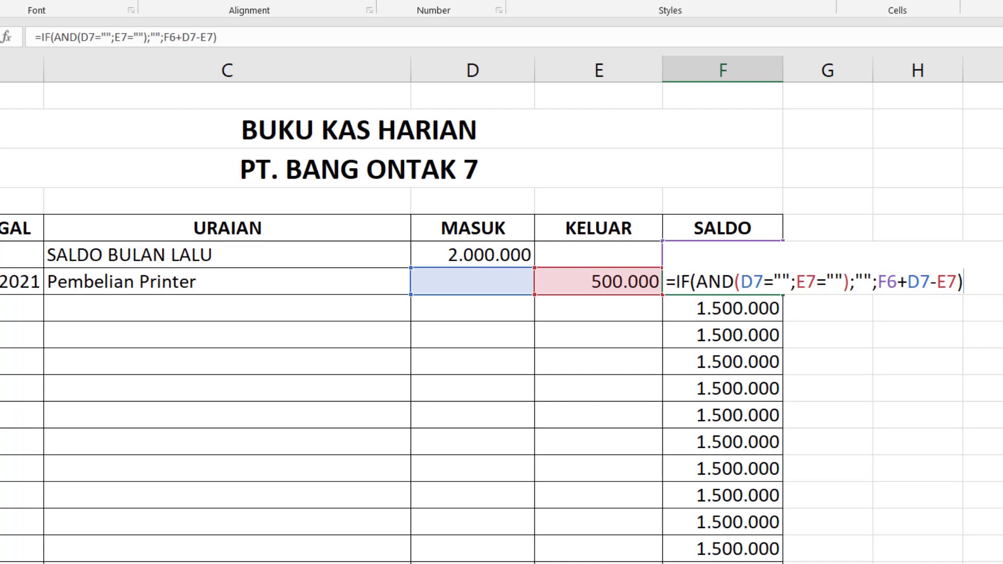
{"action": "key", "text": "Return"}
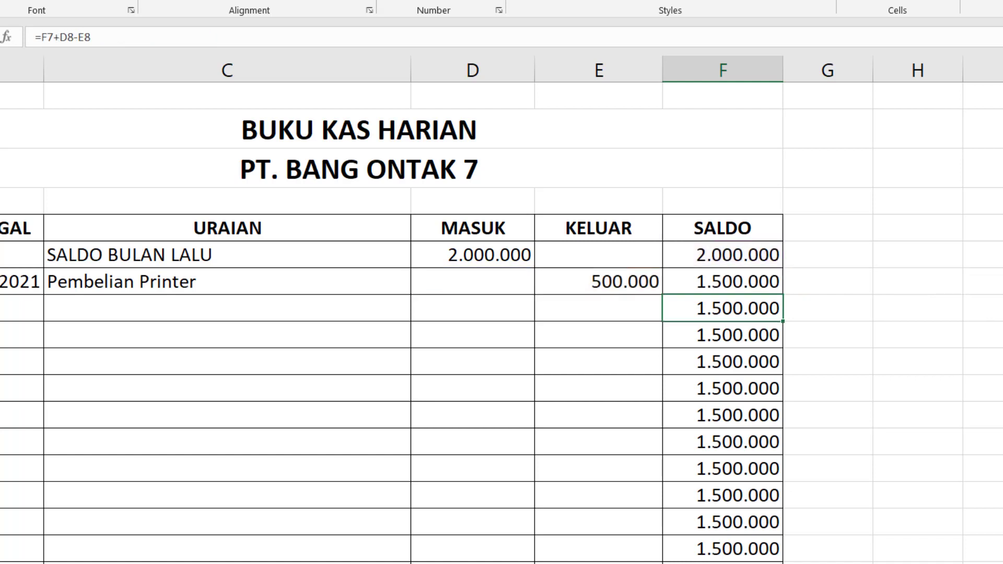
Fill the conditional balance formula from F7 down the remaining SALDO rows of the table
{"action": "left_click", "coordinate": [773, 281]}
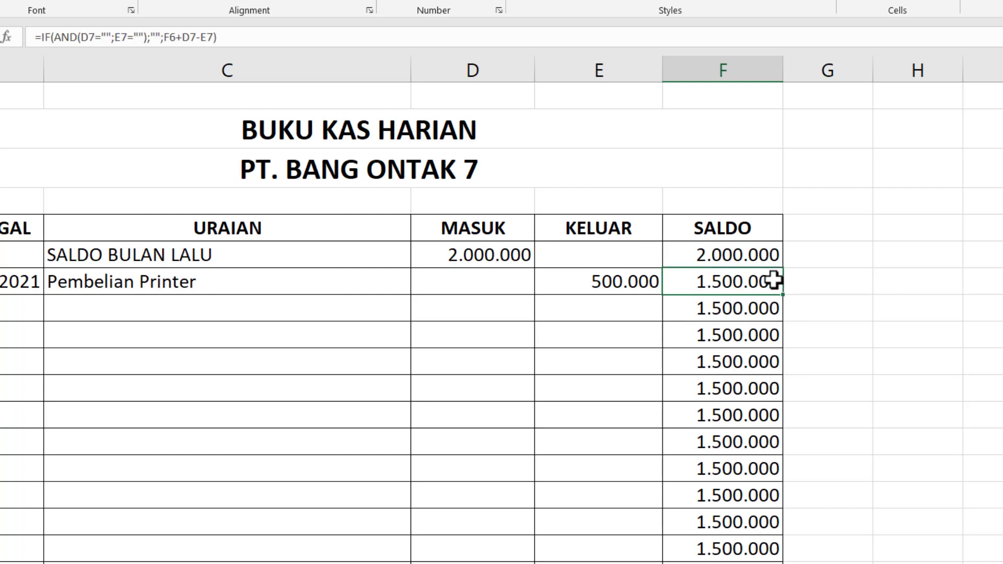
{"action": "left_click_drag", "start_coordinate": [782, 293], "coordinate": [823, 557]}
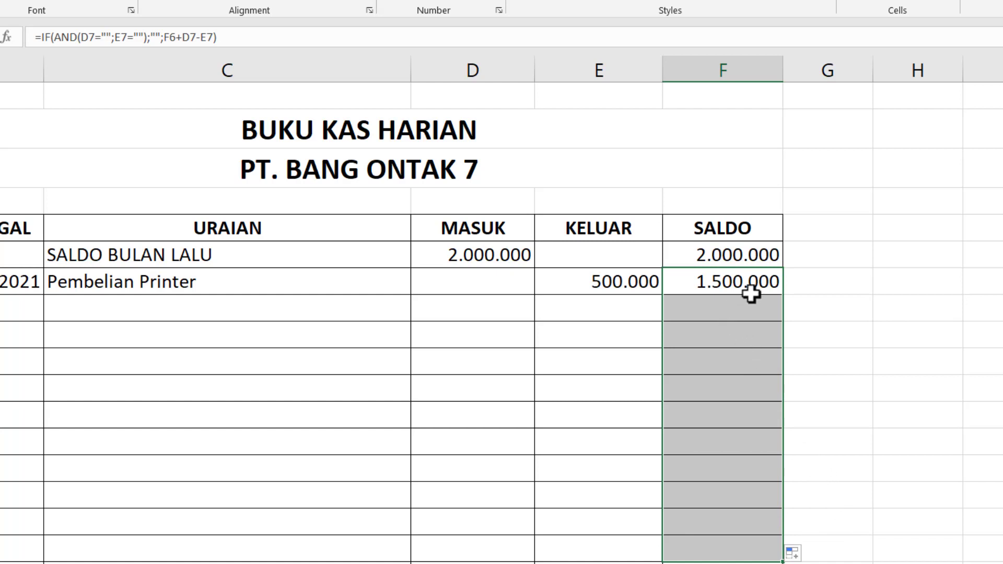
Enter 500000 under MASUK in D8 and 100000 under KELUAR in E9 to test the conditional balance
{"action": "left_click", "coordinate": [499, 307]}
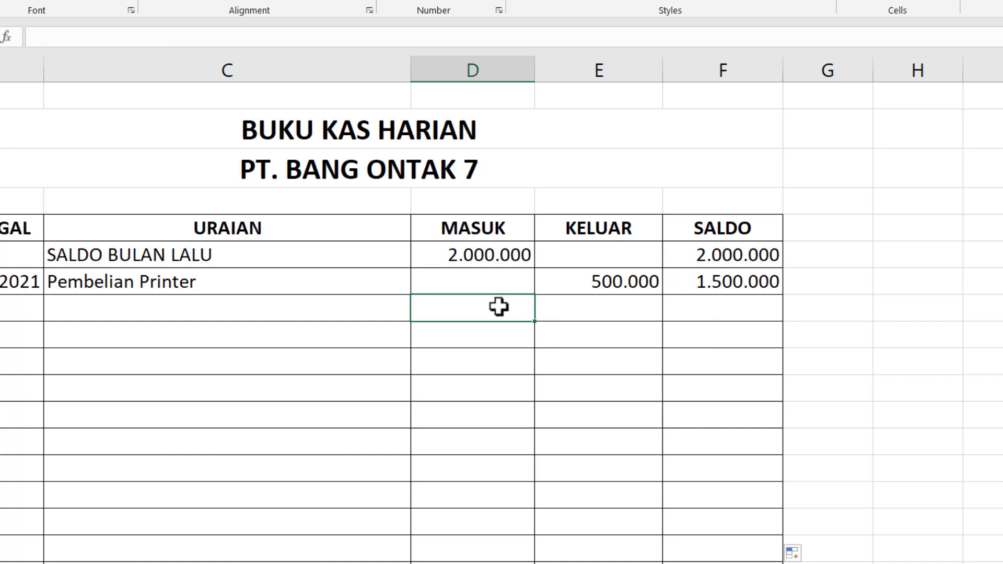
{"action": "type", "text": "500."}
{"action": "type", "text": "0000"}
{"action": "key", "text": "Return"}
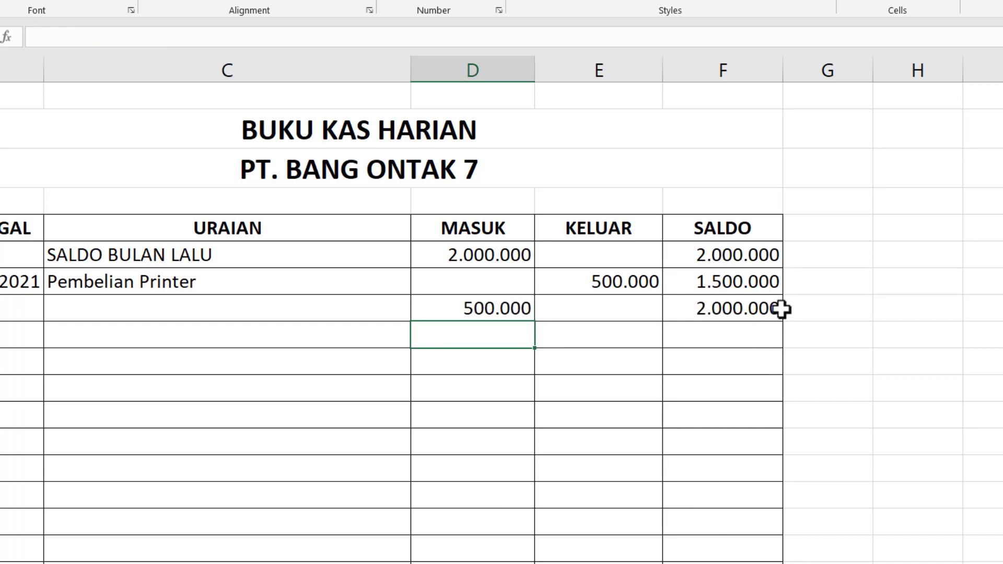
{"action": "left_click", "coordinate": [591, 338]}
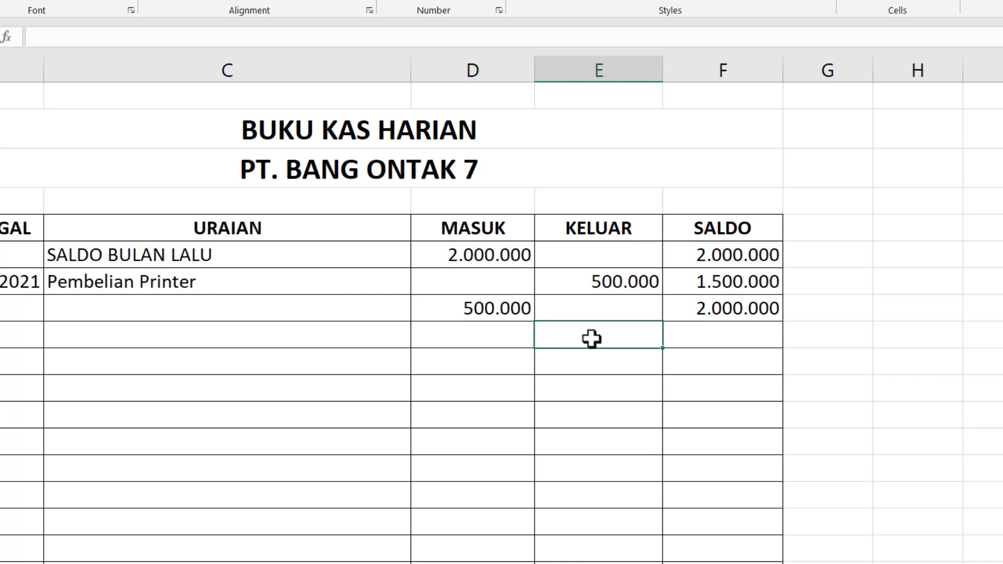
{"action": "type", "text": "100"}
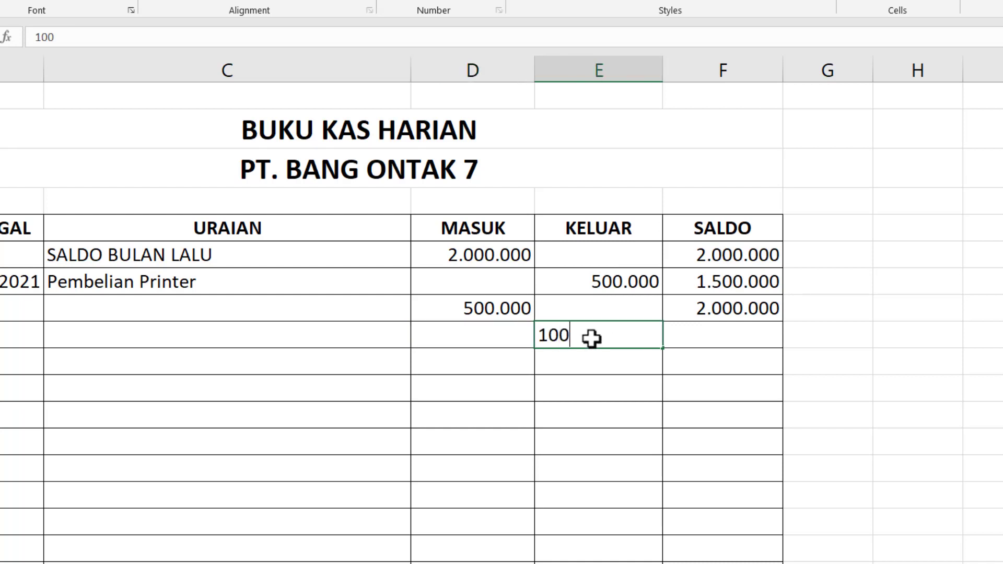
{"action": "type", "text": ".000"}
{"action": "key", "text": "Return"}
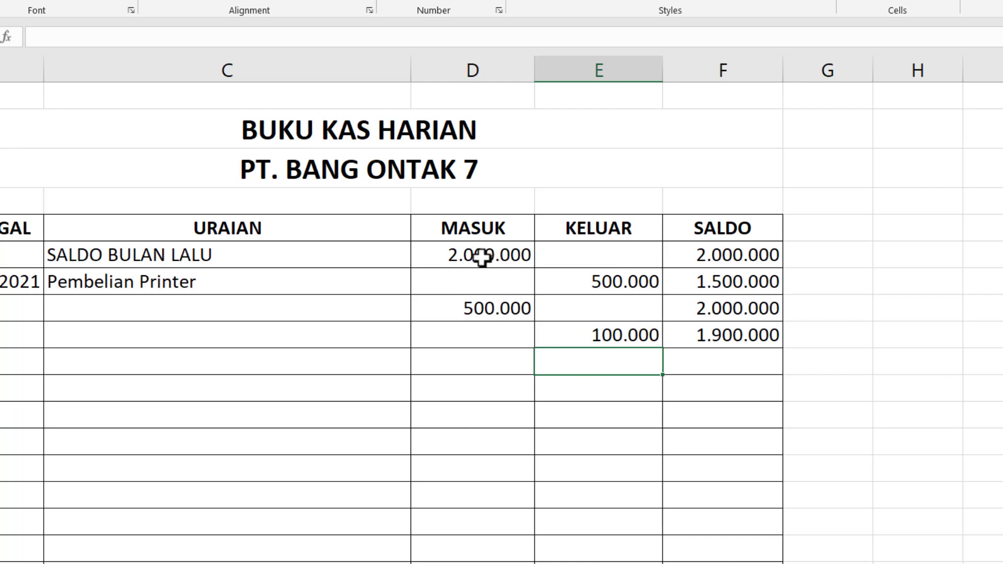
Format the table cells under MASUK, KELUAR and SALDO with the custom number format _-Rp* #.##0_-;-Rp* #.##0_-;_-Rp* "-"_-;_-@_-
{"action": "mouse_move", "coordinate": [468, 252]}
{"action": "left_mouse_down"}
{"action": "mouse_move", "coordinate": [707, 309]}
{"action": "mouse_move", "coordinate": [737, 547]}
{"action": "left_mouse_up"}
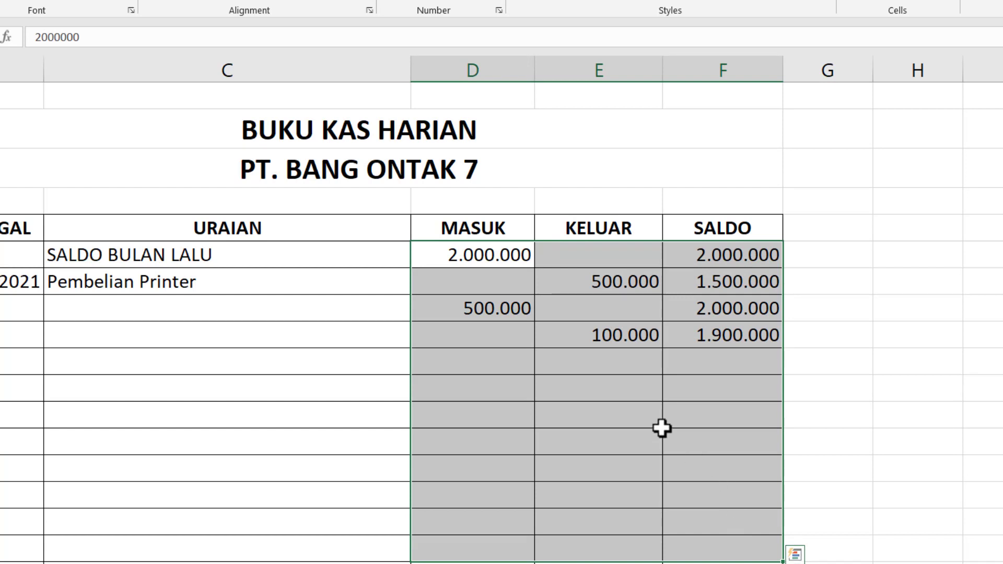
{"action": "right_click", "coordinate": [609, 364]}
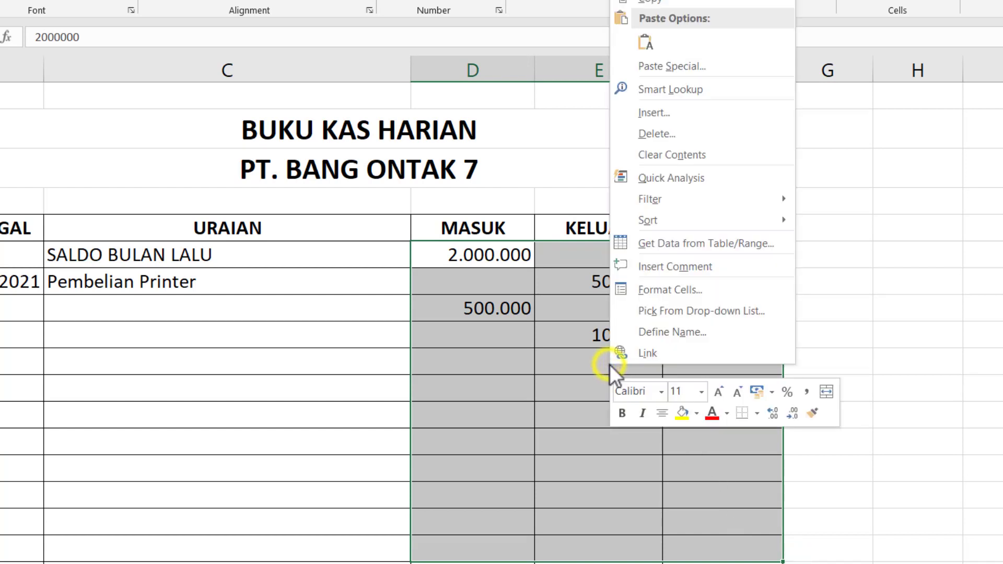
{"action": "left_click", "coordinate": [664, 293]}
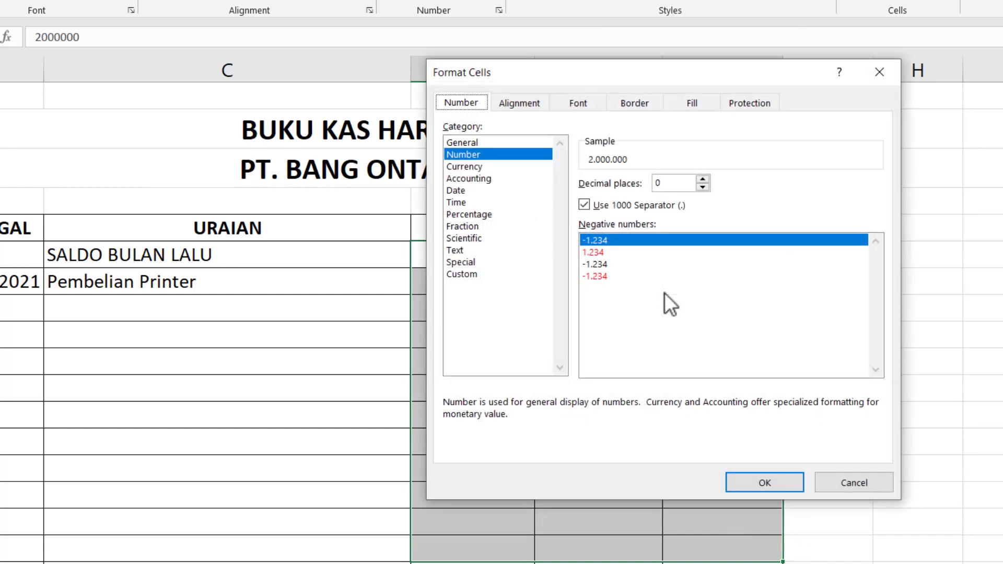
{"action": "left_click", "coordinate": [469, 274]}
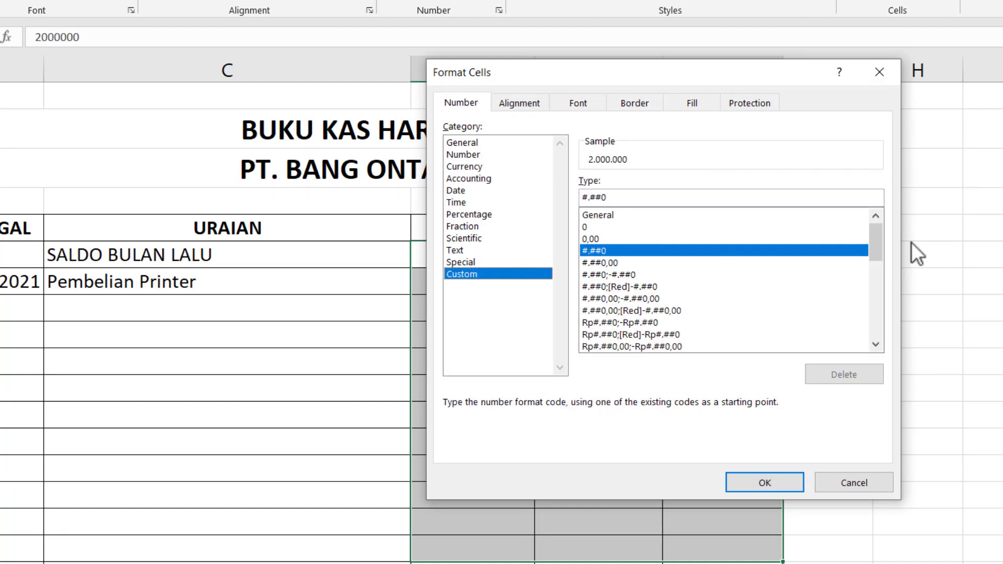
{"action": "left_click_drag", "start_coordinate": [881, 243], "coordinate": [883, 319]}
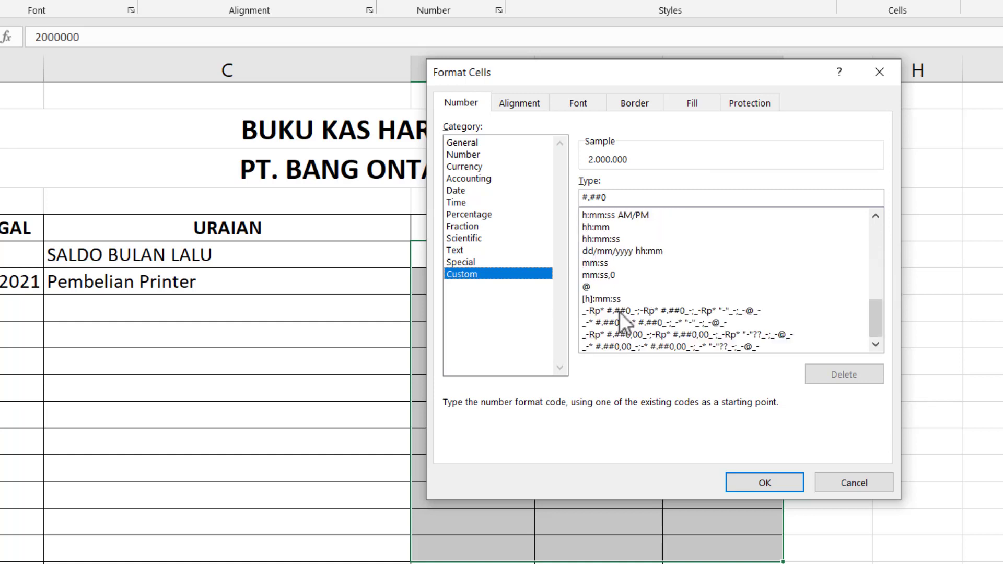
{"action": "left_click", "coordinate": [619, 312]}
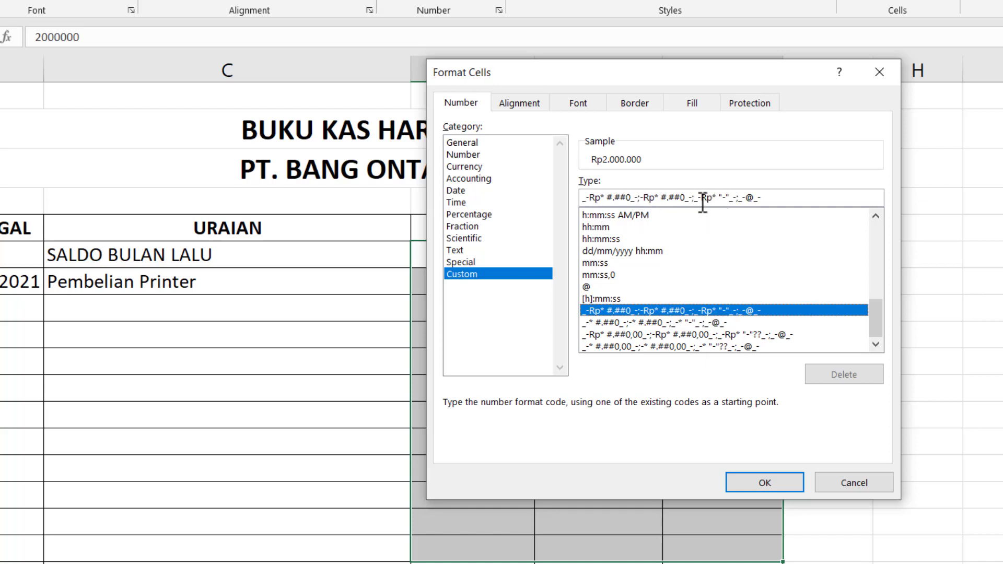
{"action": "left_click", "coordinate": [753, 484]}
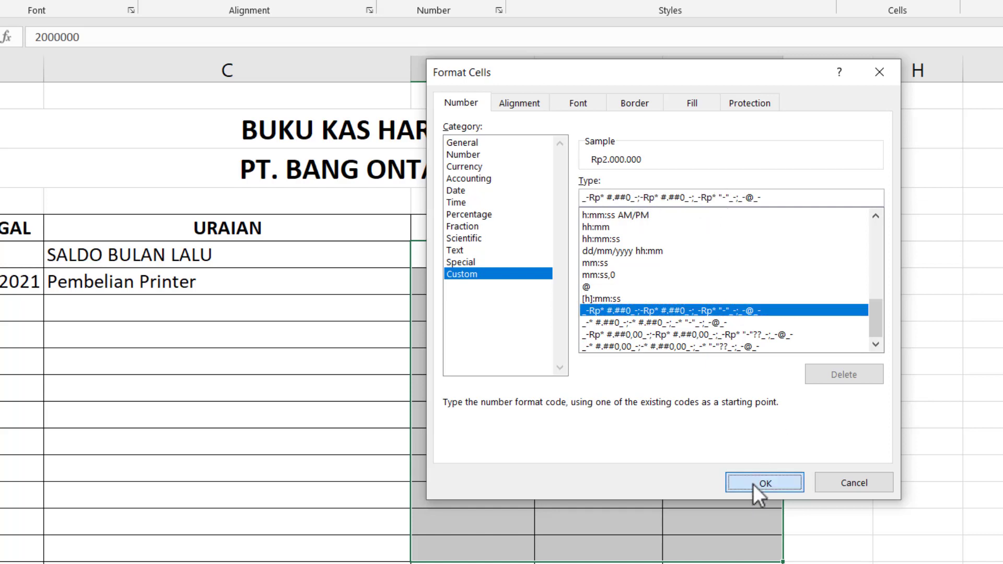
{"action": "left_click", "coordinate": [935, 388]}
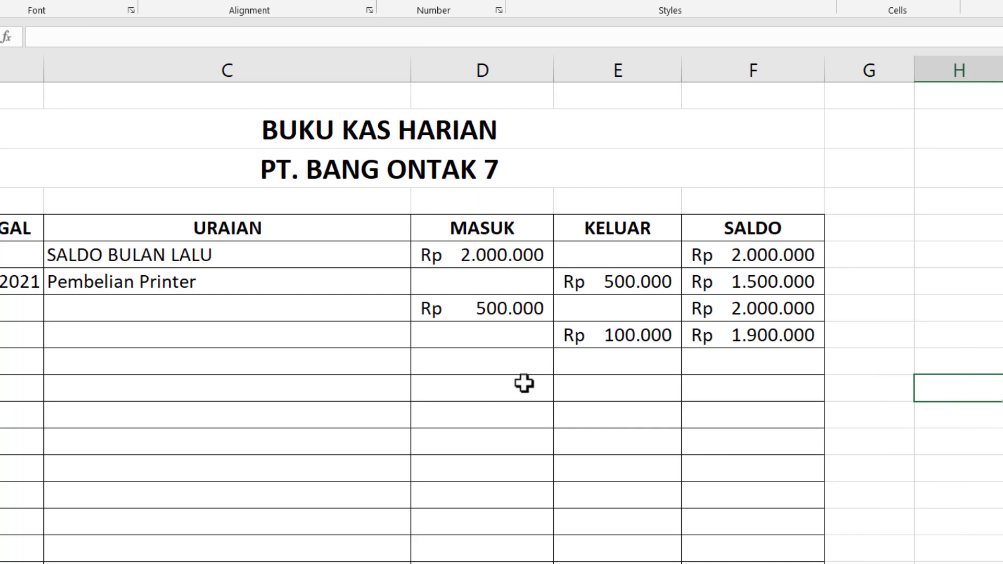